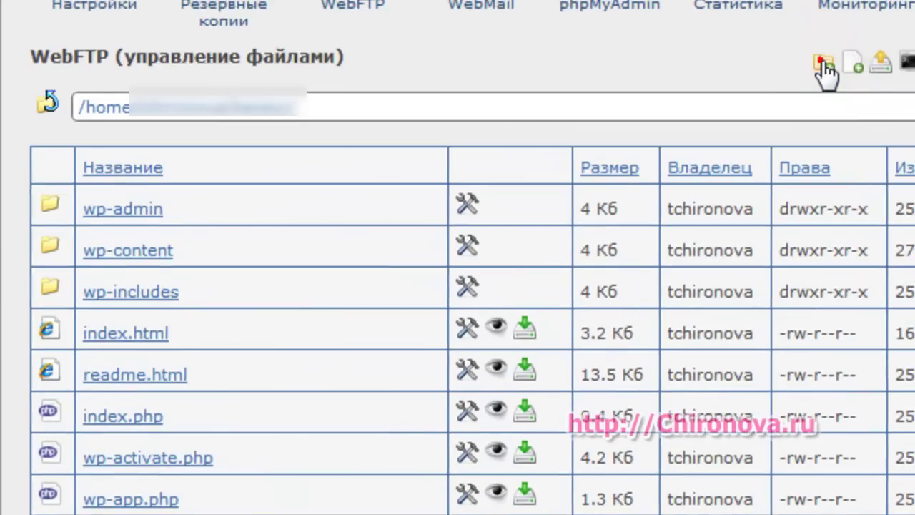
# Create a folder named audio in the site's root directory on the hosting server
pyautogui.click(824, 65)
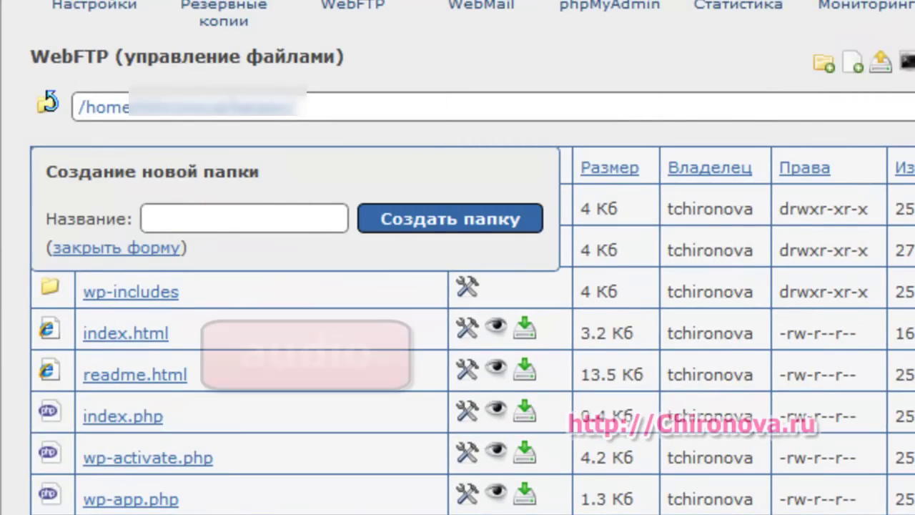
pyautogui.write('audio')
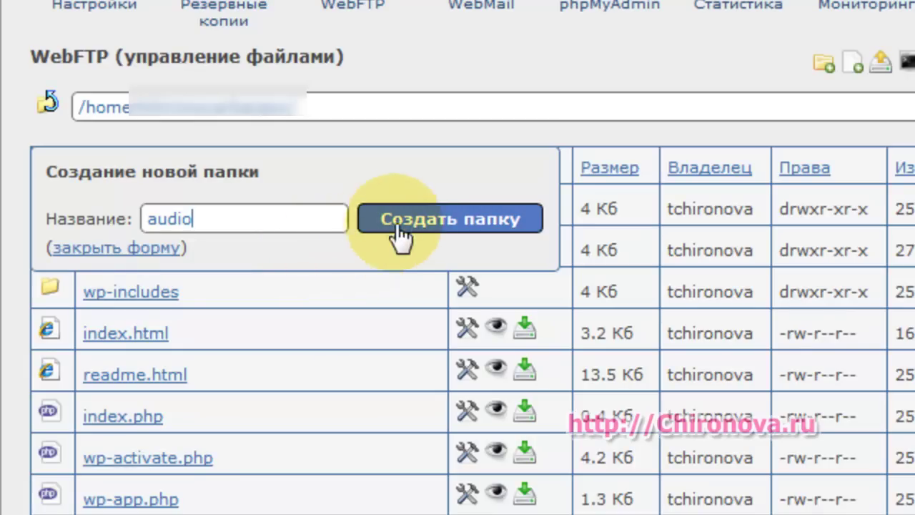
pyautogui.click(424, 212)
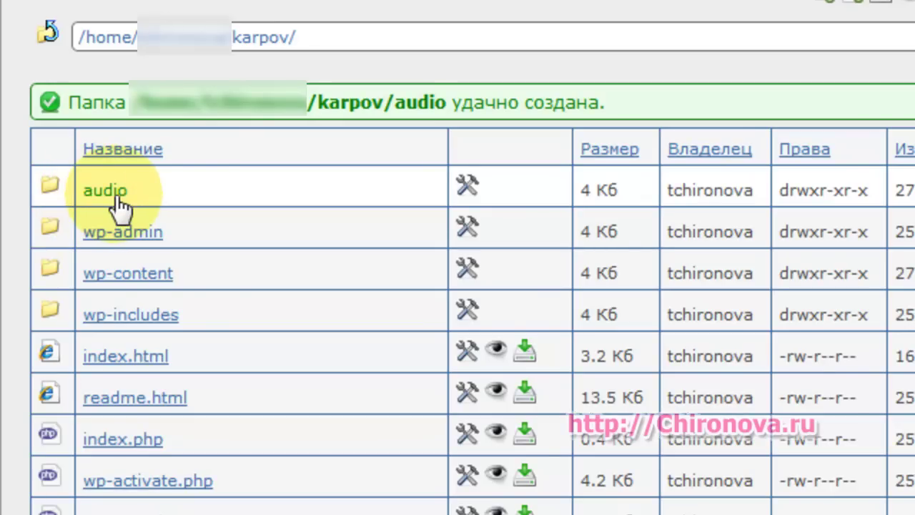
# Open the new audio folder and bring up the file picker for uploading a file to the server
pyautogui.click(117, 200)
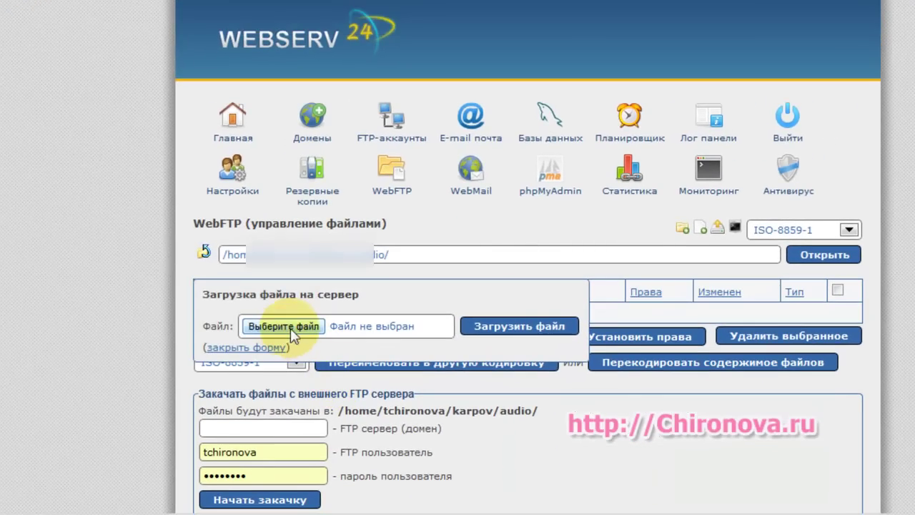
pyautogui.click(292, 323)
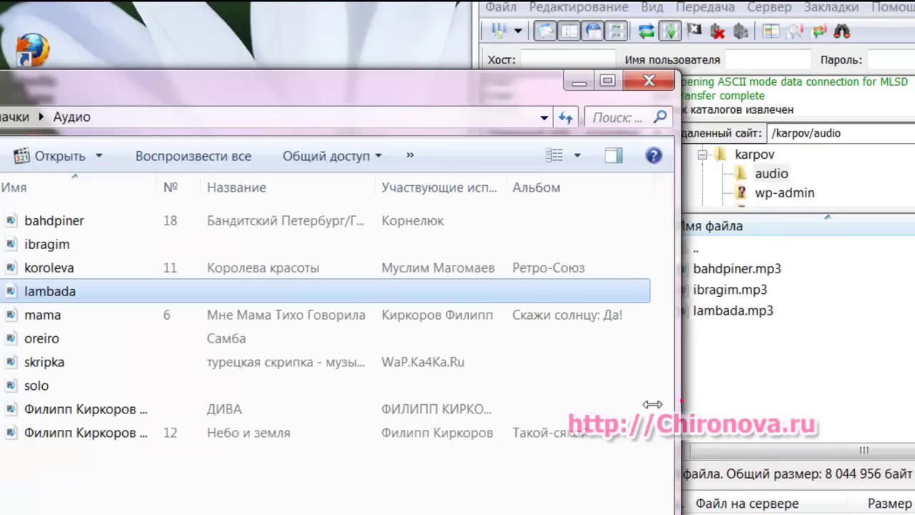
# Place the local Аудио folder window beside the FTP client and select the koroleva track for upload
pyautogui.moveTo(654, 402); pyautogui.dragTo(403, 379)
pyautogui.moveTo(82, 84); pyautogui.dragTo(176, 14)
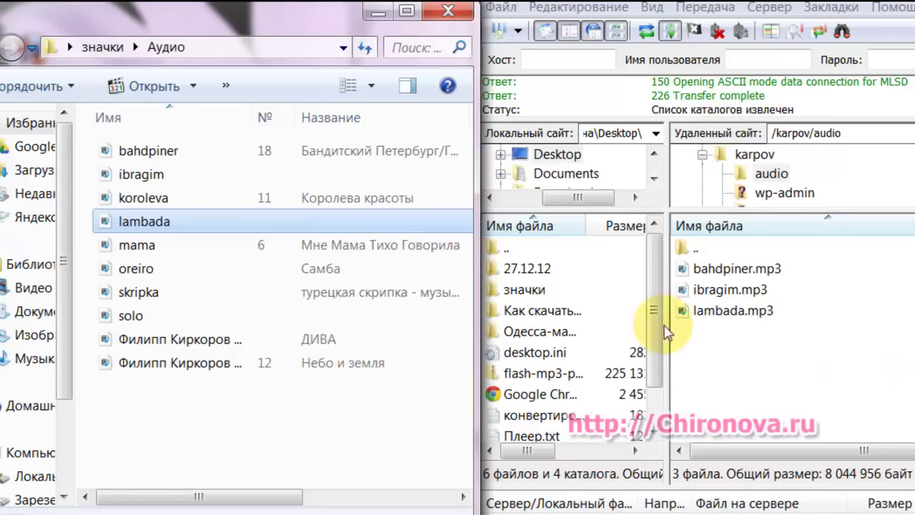
pyautogui.click(132, 200)
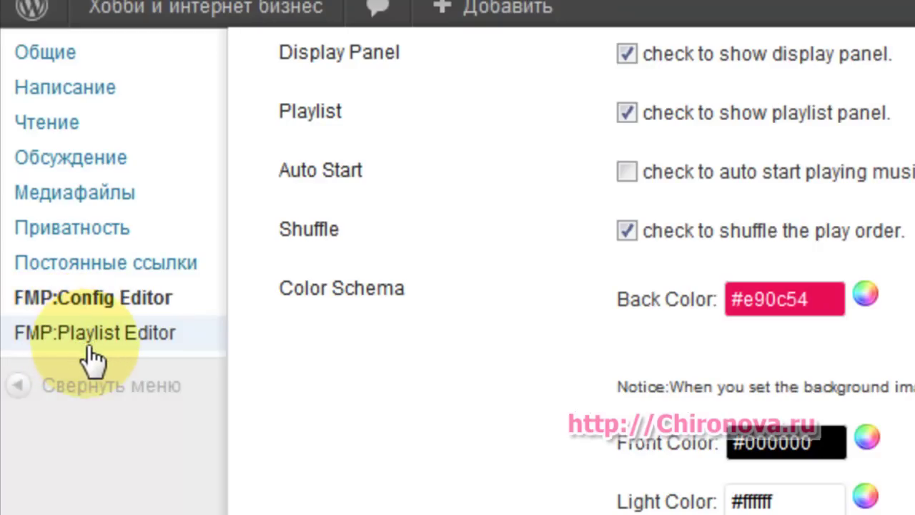
# Switch to the WordPress admin and open the FMP:Playlist Editor
pyautogui.click(139, 341)
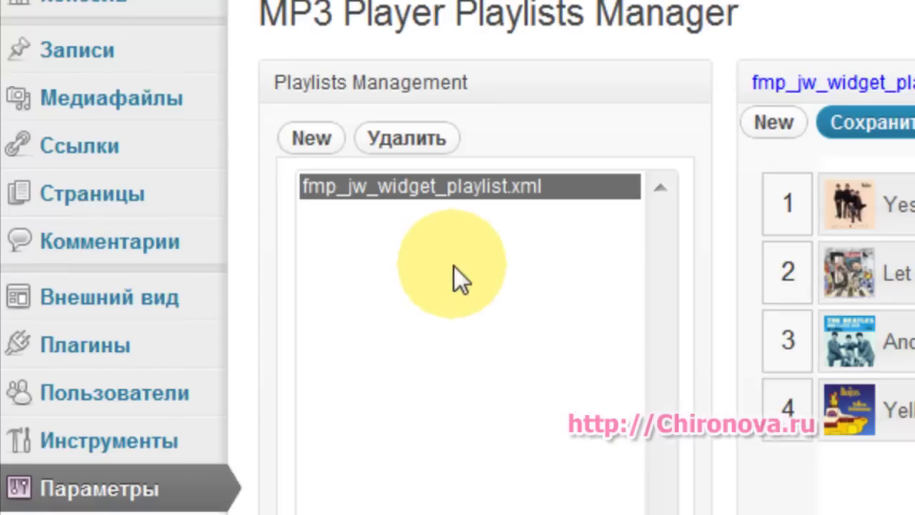
pyautogui.click(454, 266)
pyautogui.click(890, 205)
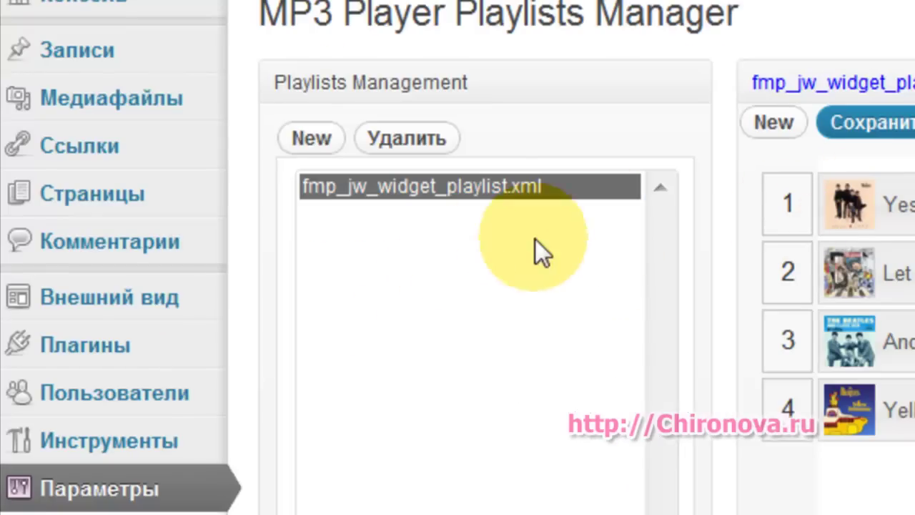
# Create a new playlist named "1 play" without overwriting lists of the same name
pyautogui.click(318, 139)
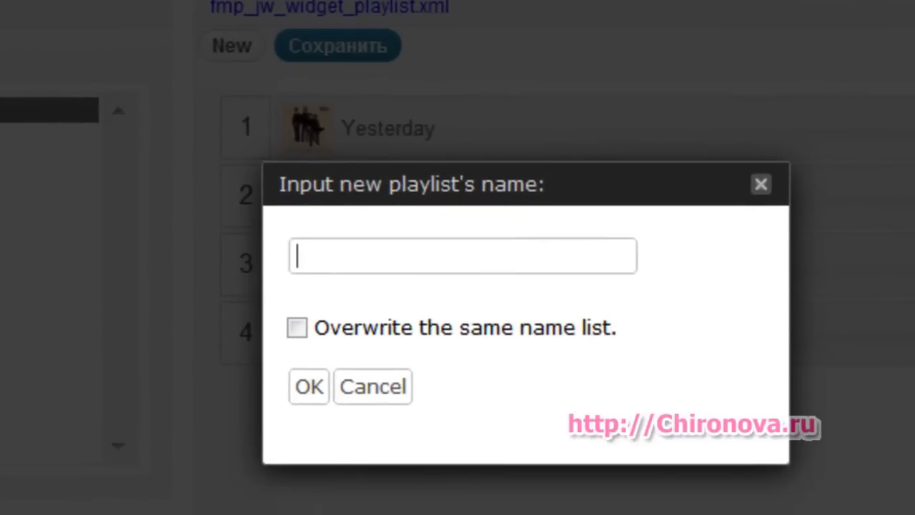
pyautogui.write('1 hlay')
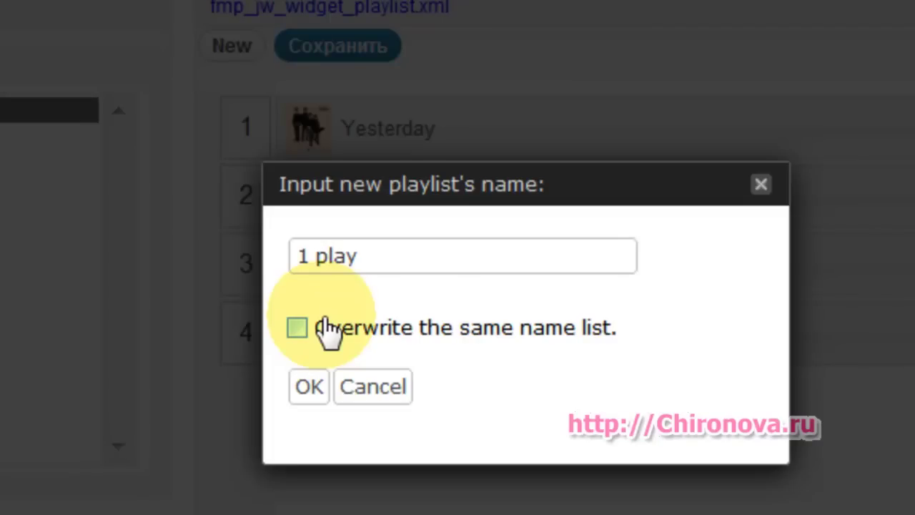
pyautogui.click(313, 386)
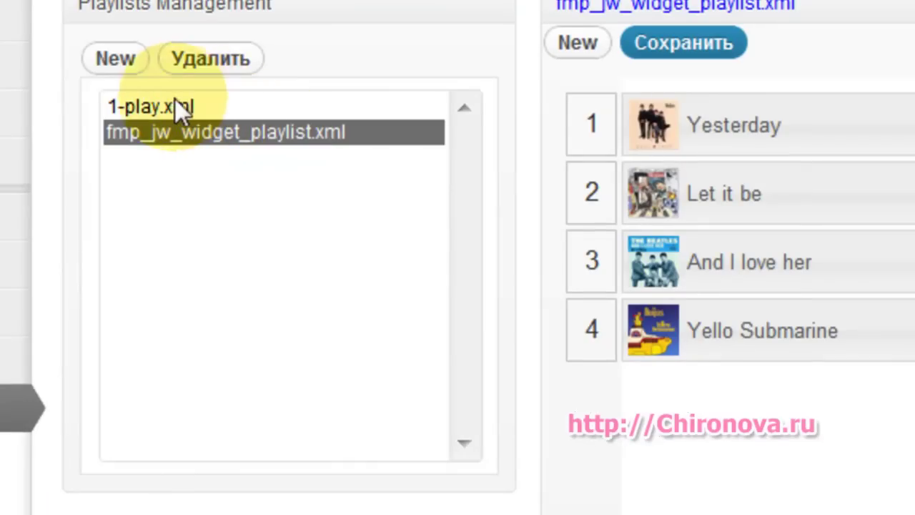
pyautogui.click(175, 106)
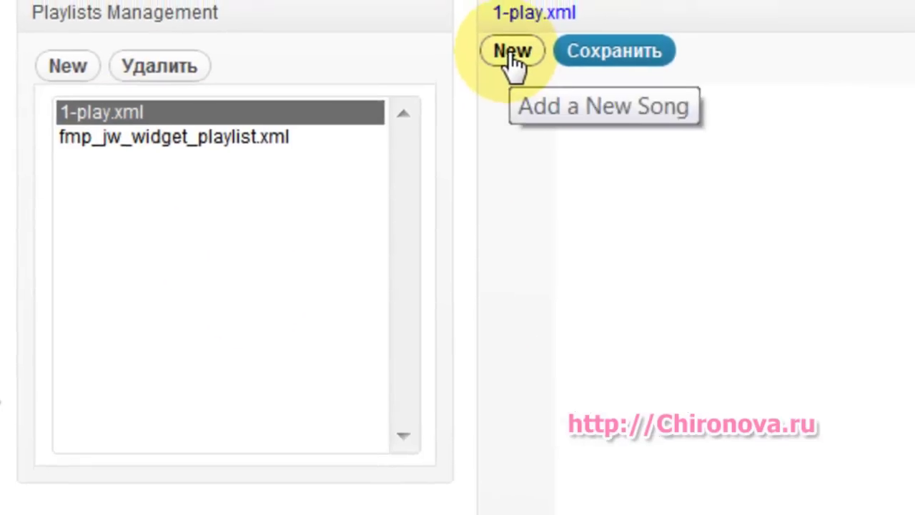
pyautogui.click(512, 53)
pyautogui.click(402, 138)
pyautogui.rightClick(403, 140)
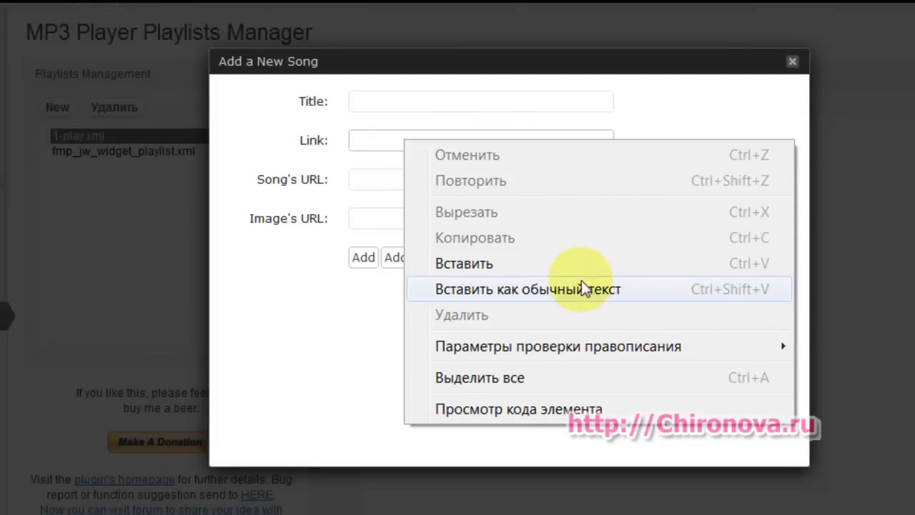
pyautogui.click(439, 262)
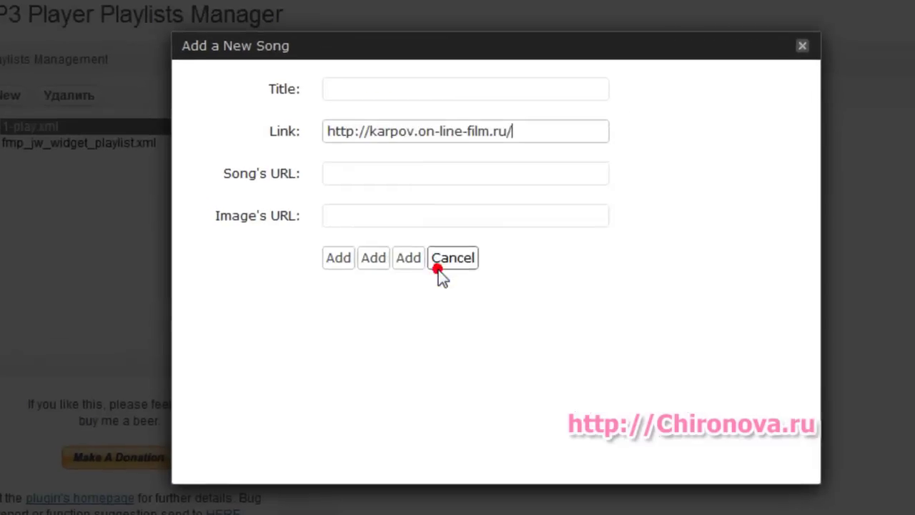
pyautogui.click(356, 173)
pyautogui.rightClick(356, 174)
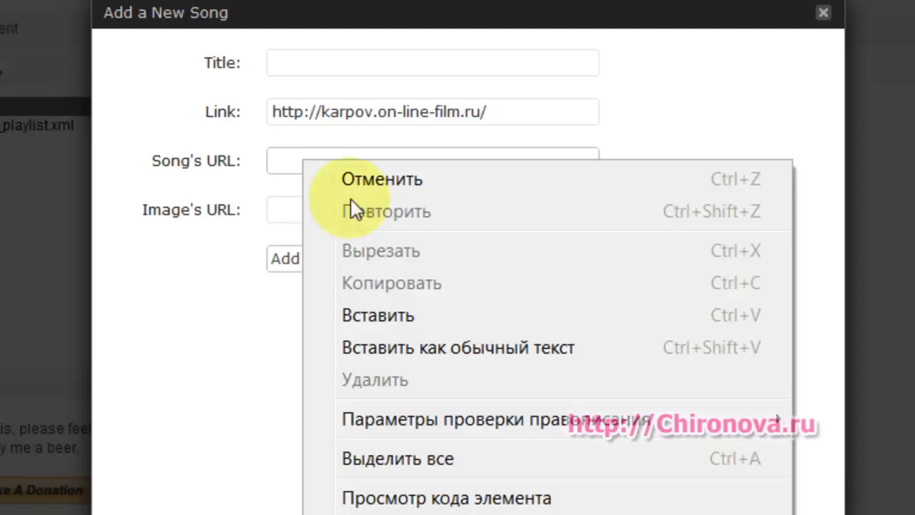
pyautogui.click(401, 319)
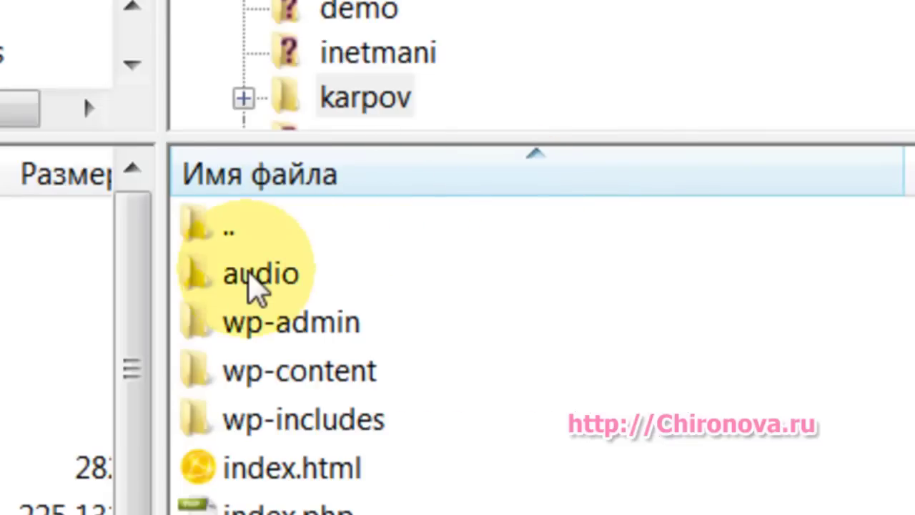
# Switch to the FTP client, open the remote audio folder and copy the file name bahdpiner.mp3
pyautogui.doubleClick(256, 286)
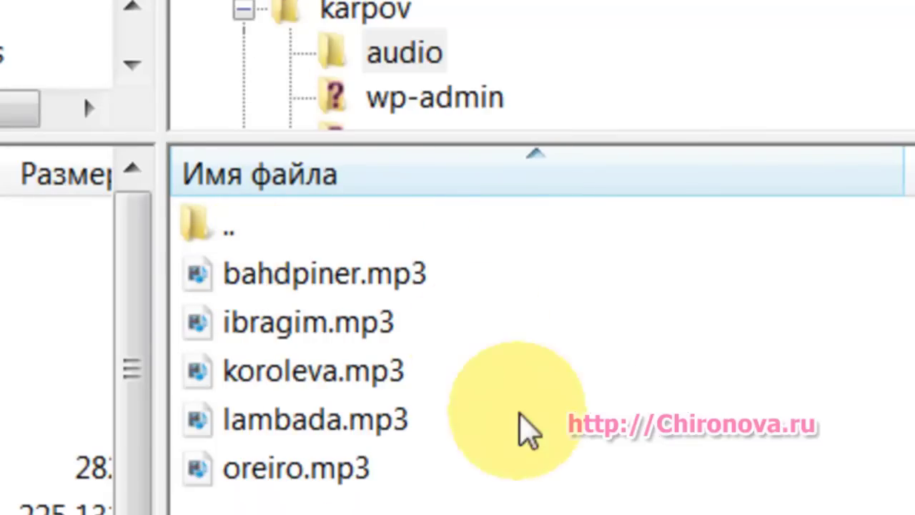
pyautogui.click(438, 278)
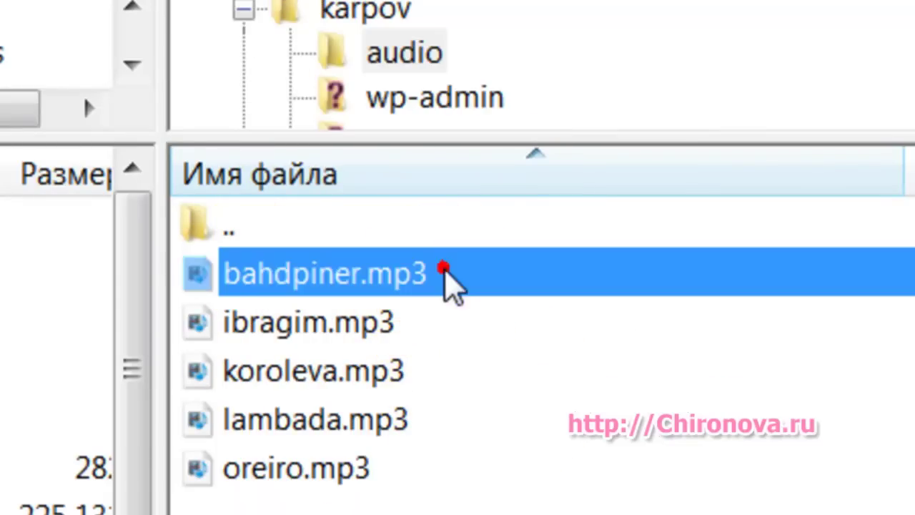
pyautogui.click(413, 289)
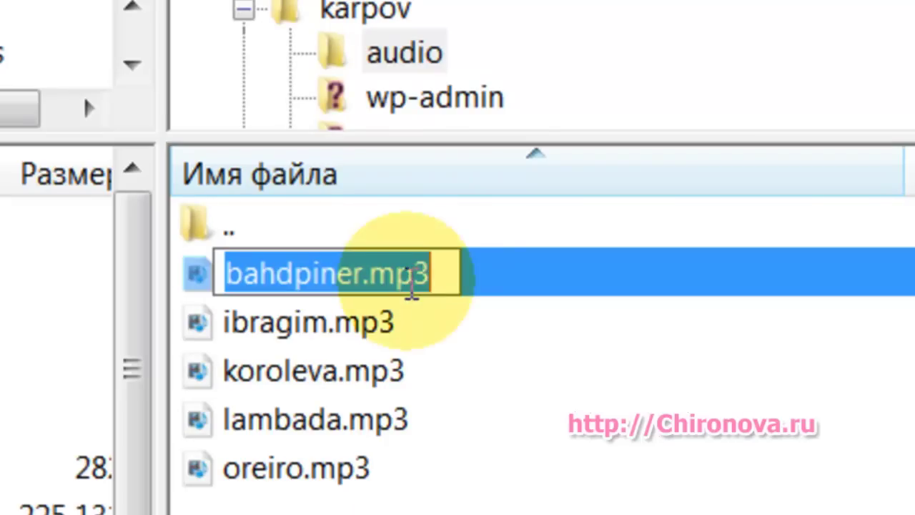
pyautogui.click(414, 283)
pyautogui.click(444, 277)
pyautogui.moveTo(432, 279); pyautogui.dragTo(225, 276)
pyautogui.hotkey('ctrl', 'c')
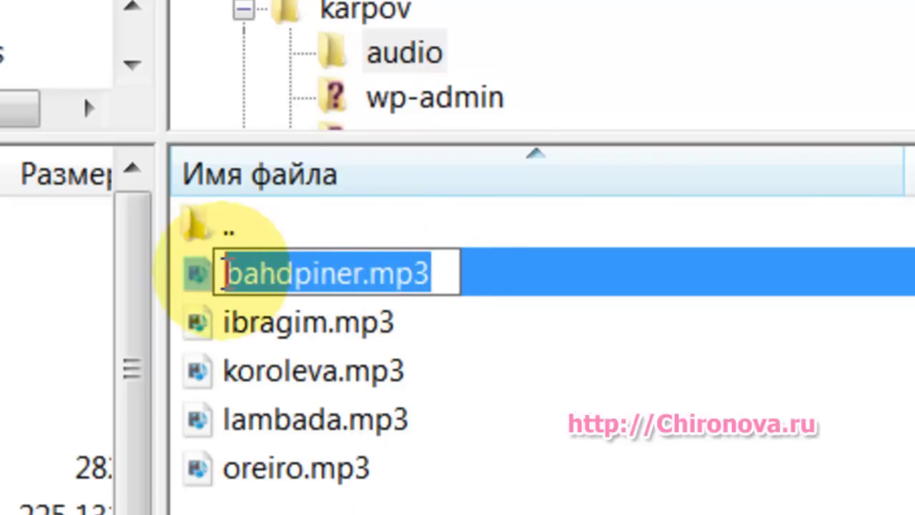
pyautogui.rightClick(329, 274)
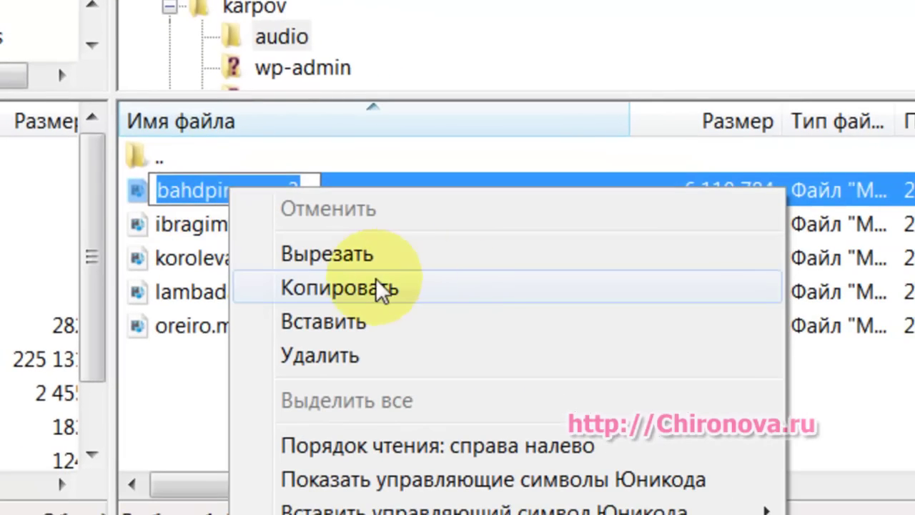
pyautogui.click(420, 331)
# Back in the new song form, complete the Link address by appending audio/bahdpiner.mp3
pyautogui.click(546, 32)
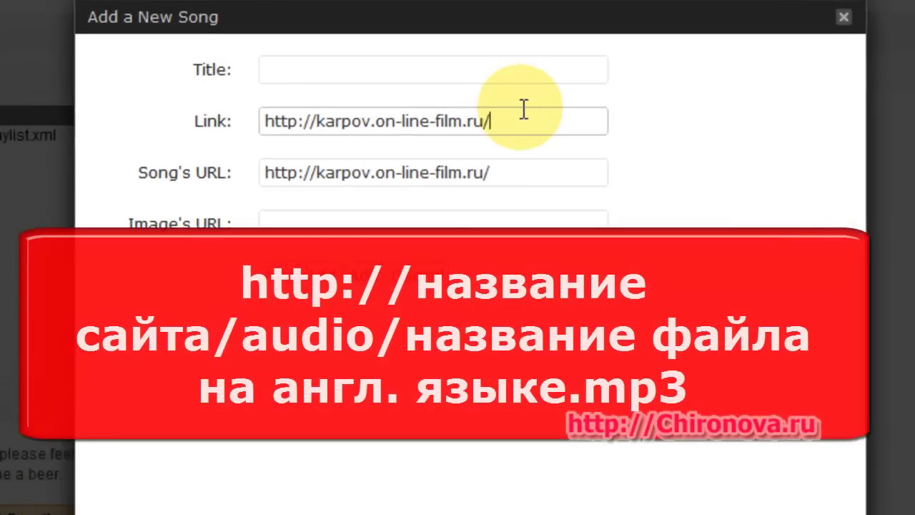
pyautogui.write('audio/')
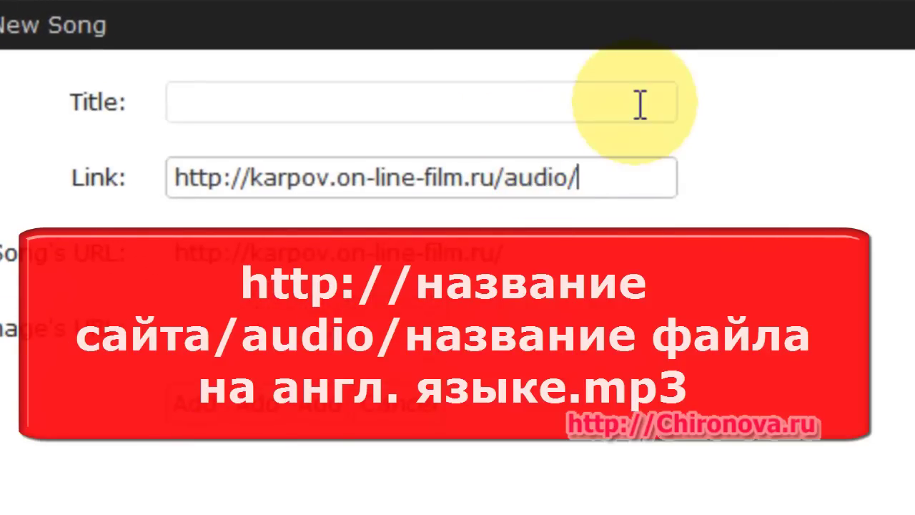
pyautogui.rightClick(604, 188)
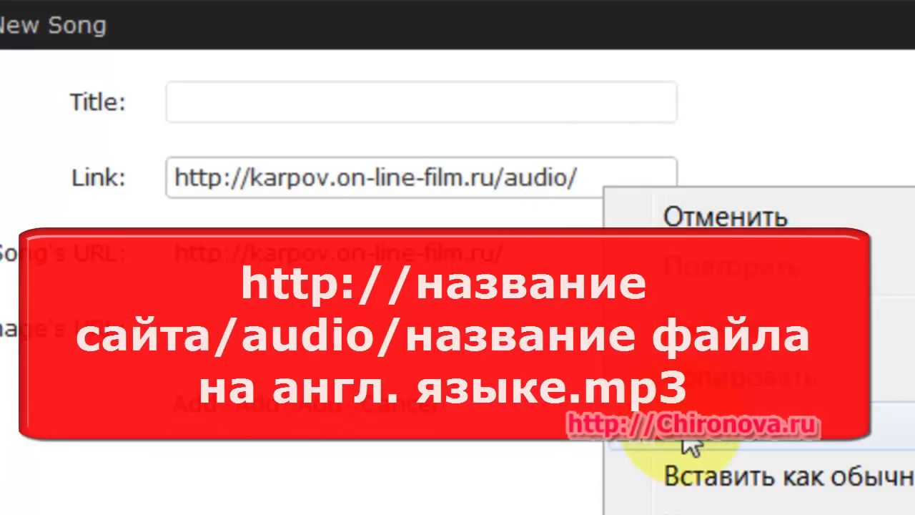
pyautogui.click(686, 463)
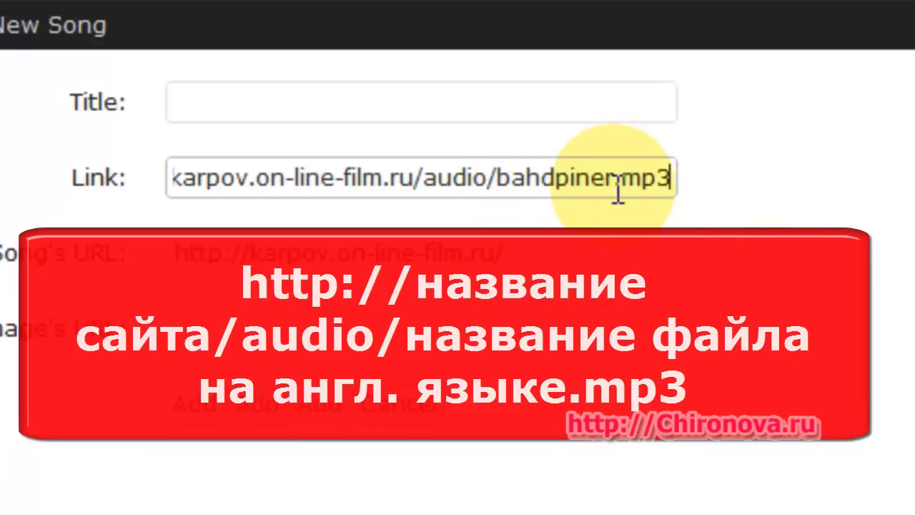
# Copy audio/bahdpiner.mp3 from the Link address and append it to the Song's URL
pyautogui.click(525, 251)
pyautogui.rightClick(524, 253)
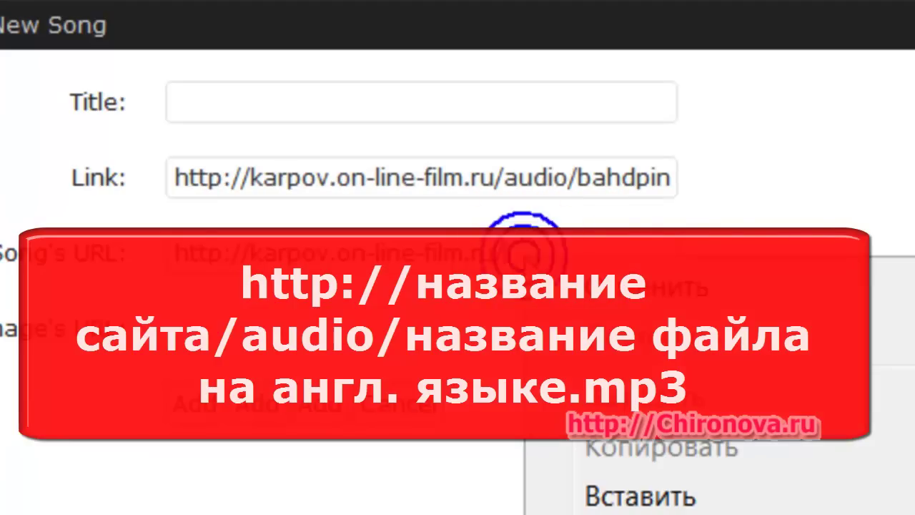
pyautogui.click(692, 172)
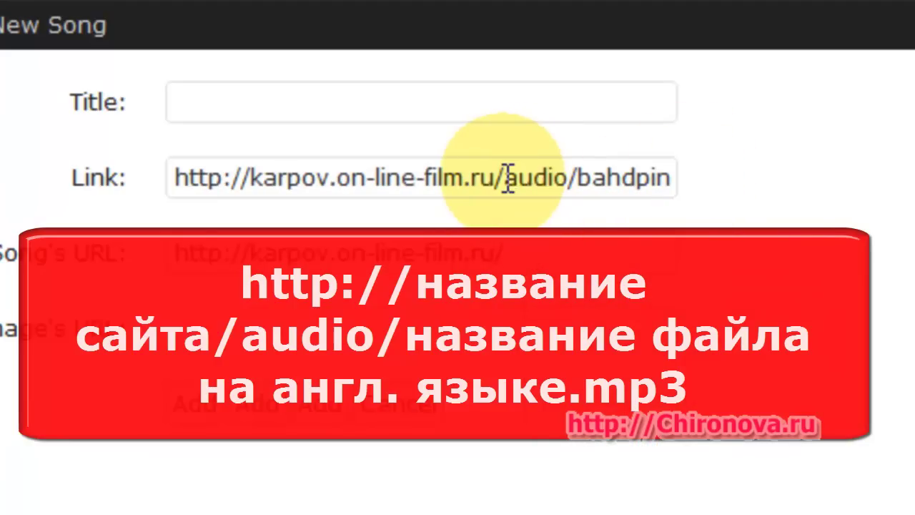
pyautogui.moveTo(507, 177); pyautogui.dragTo(717, 177)
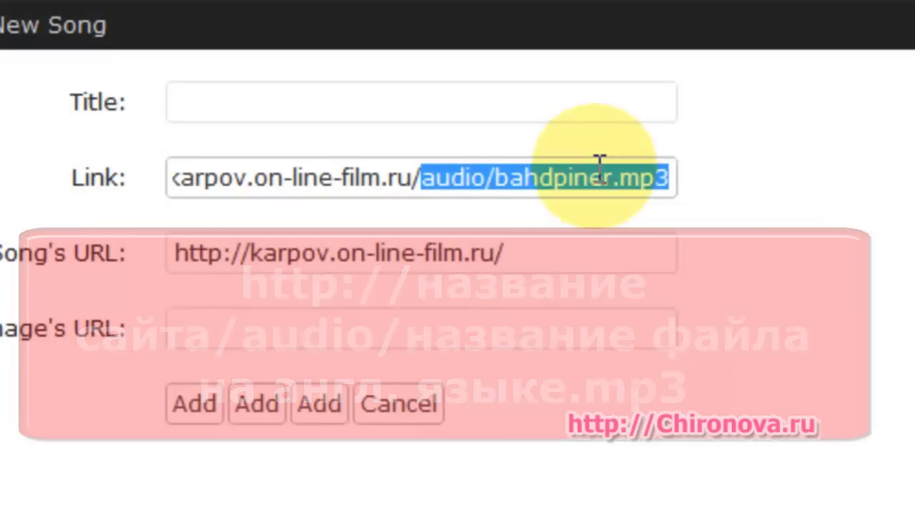
pyautogui.rightClick(599, 179)
pyautogui.click(744, 361)
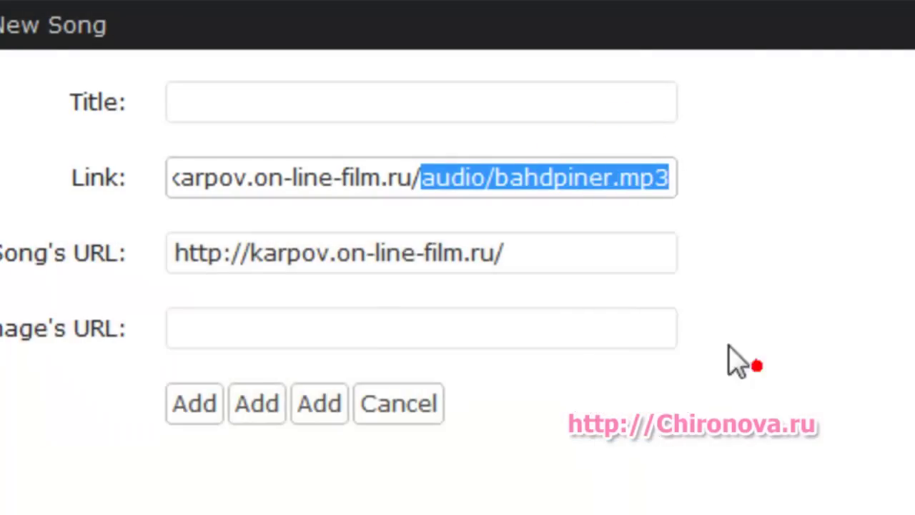
pyautogui.click(534, 258)
pyautogui.rightClick(534, 257)
pyautogui.click(652, 493)
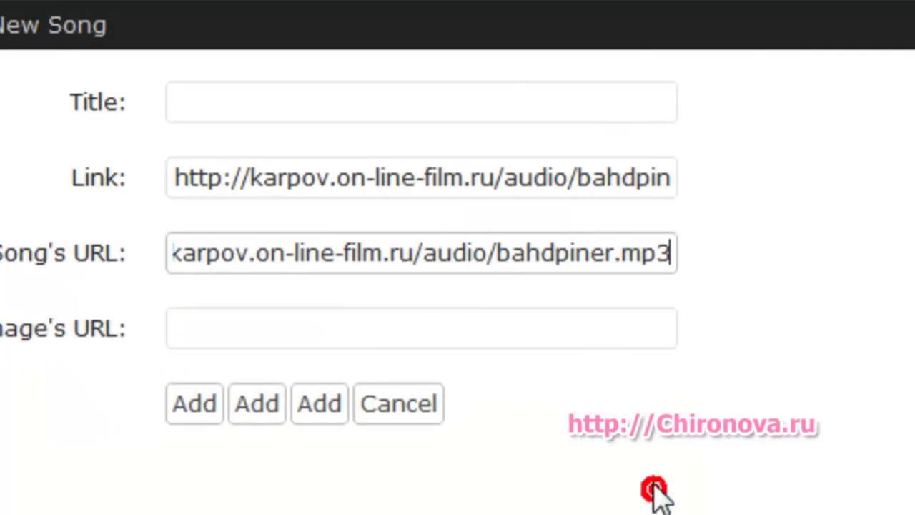
# Add the song to the playlist with the title "Бандитский Петербург . Корнелюк" and save the playlist
pyautogui.click(286, 89)
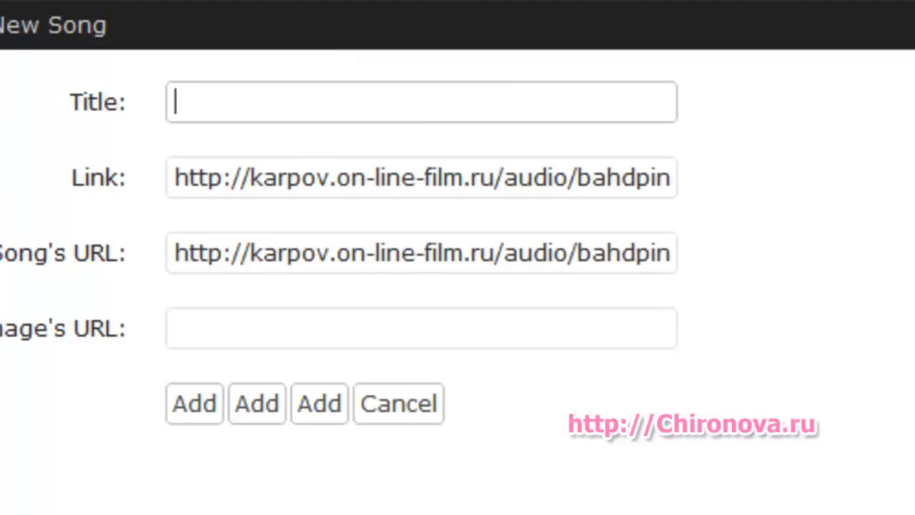
pyautogui.hotkey('ctrl', 'v')
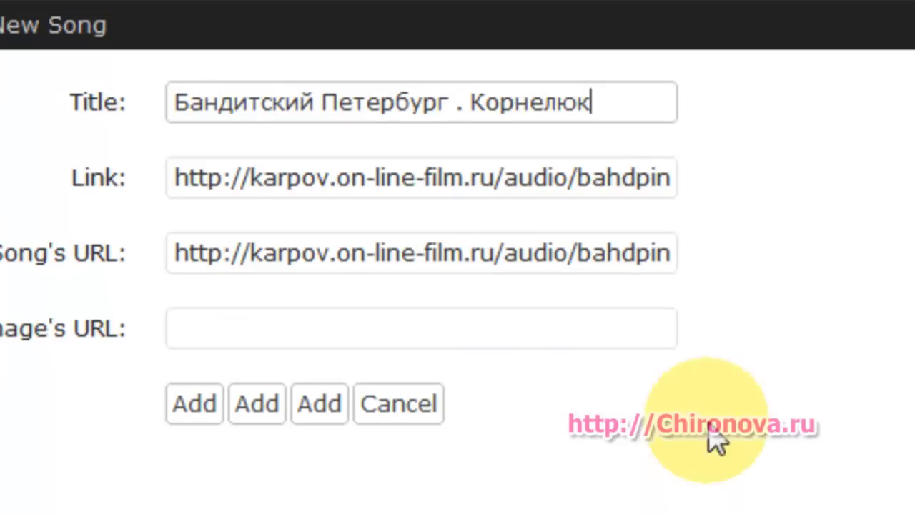
pyautogui.click(194, 408)
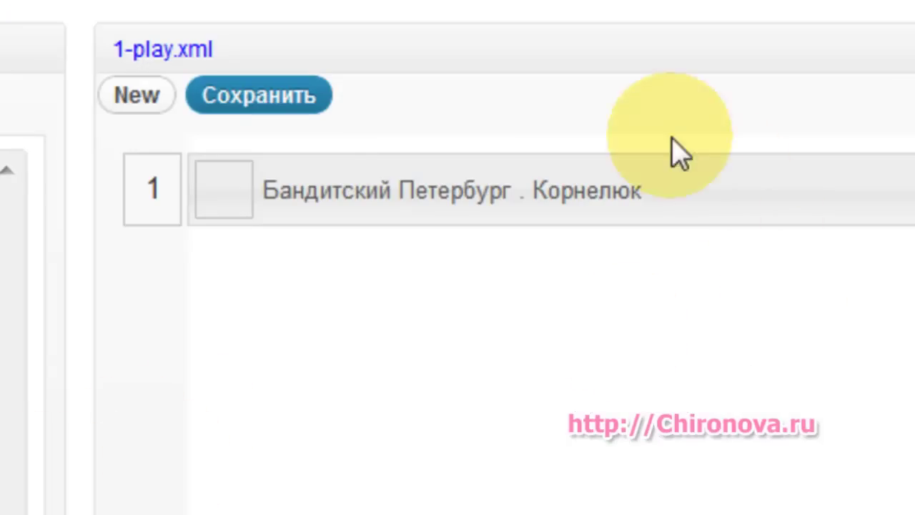
pyautogui.click(265, 99)
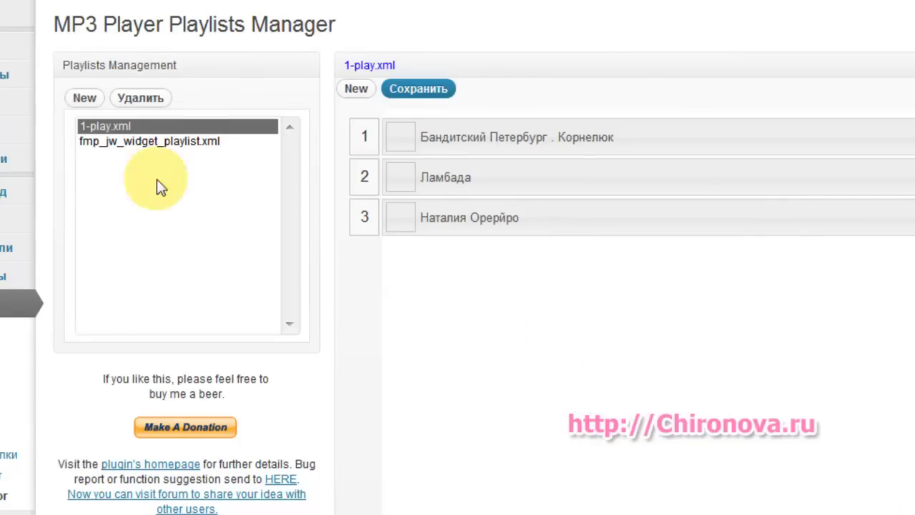
# Open the Музыкальная гостиная page for editing and start adding an MP3 player with width 550 and height 500 pixels
pyautogui.moveTo(5, 102)
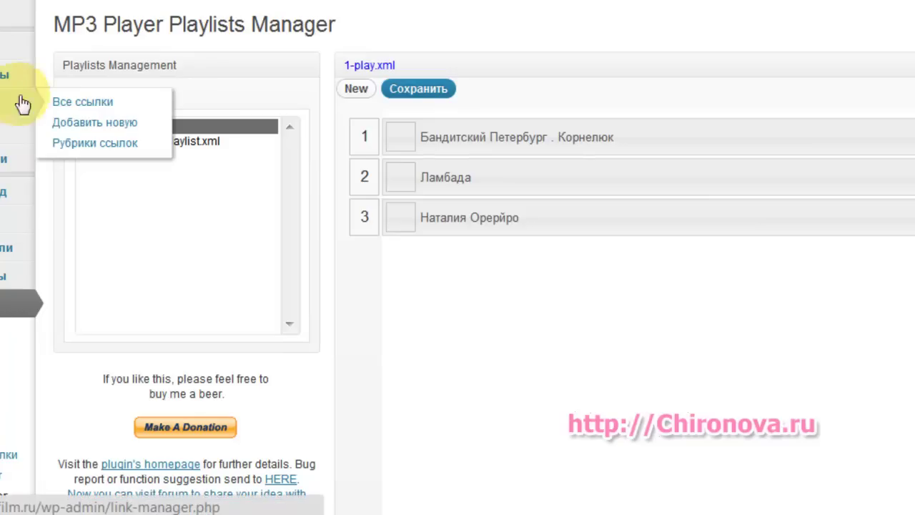
pyautogui.moveTo(21, 127)
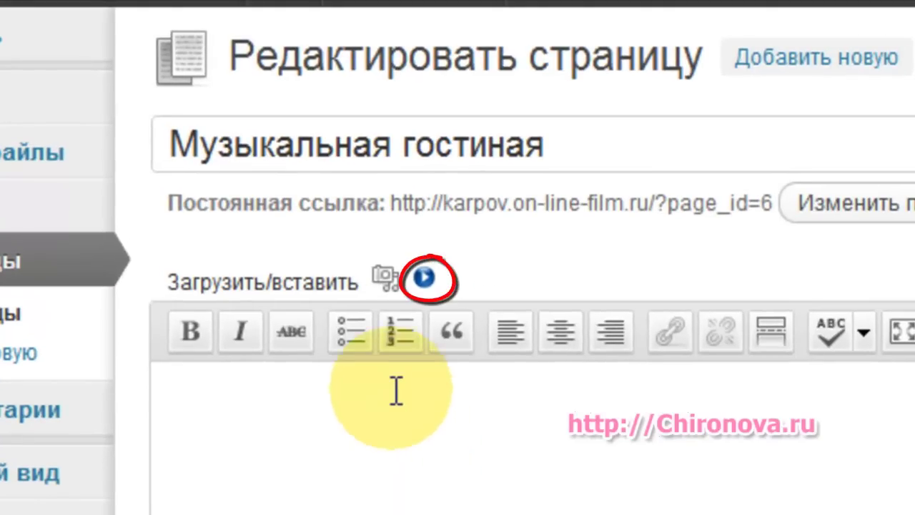
pyautogui.click(425, 279)
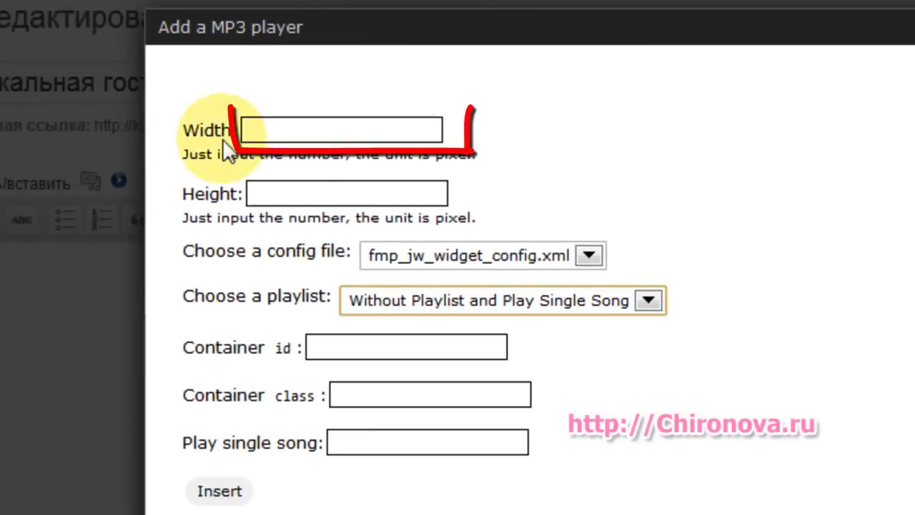
pyautogui.click(465, 159)
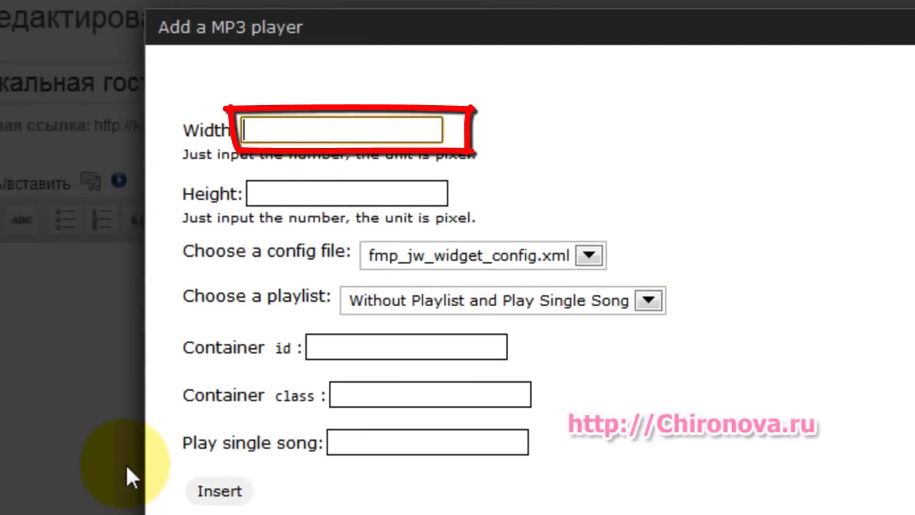
pyautogui.click(369, 198)
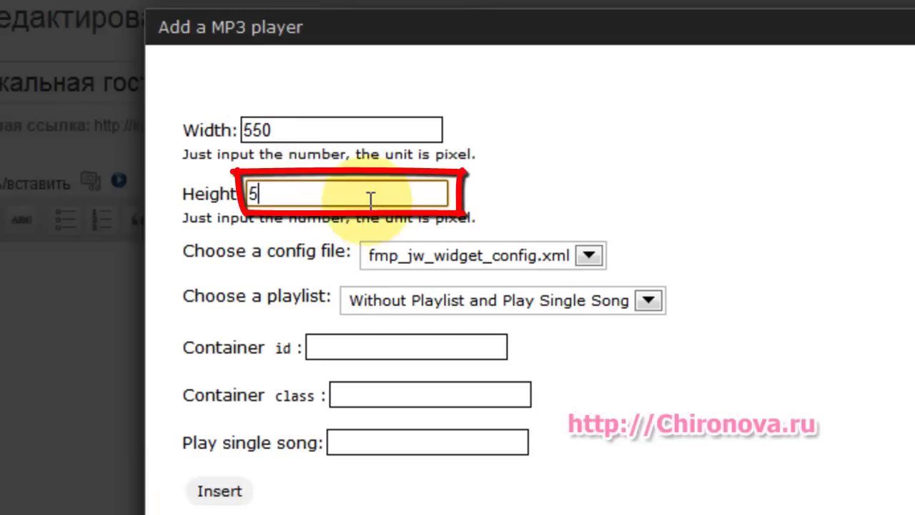
pyautogui.press('Tab')
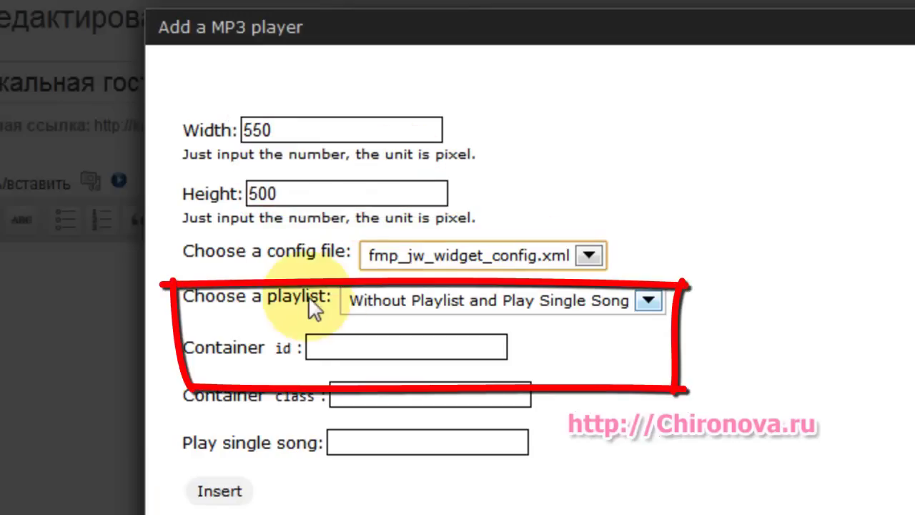
# Choose the playlist 1-play.xml for the MP3 player and insert the player into the page
pyautogui.click(649, 300)
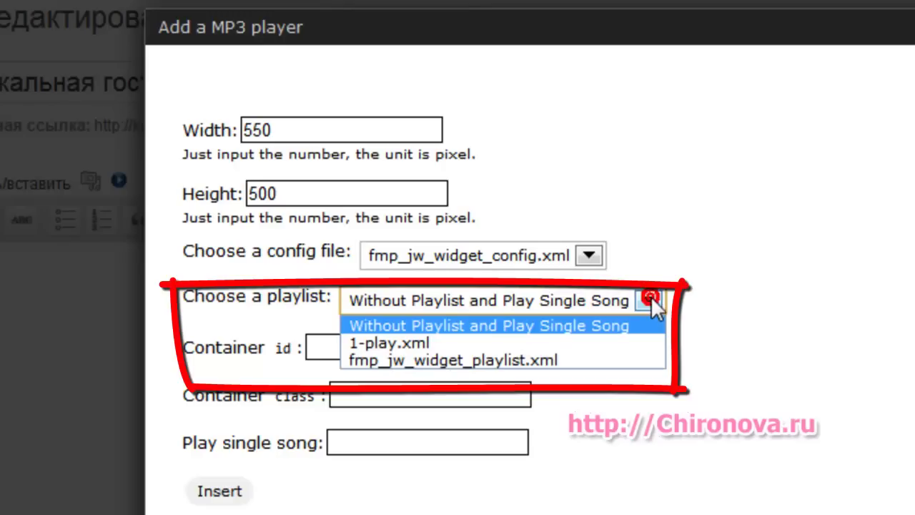
pyautogui.click(387, 340)
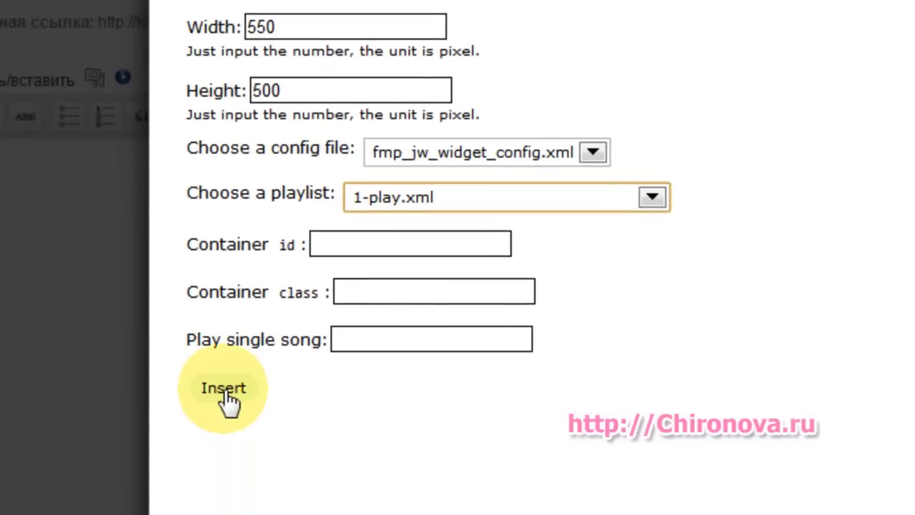
pyautogui.click(225, 485)
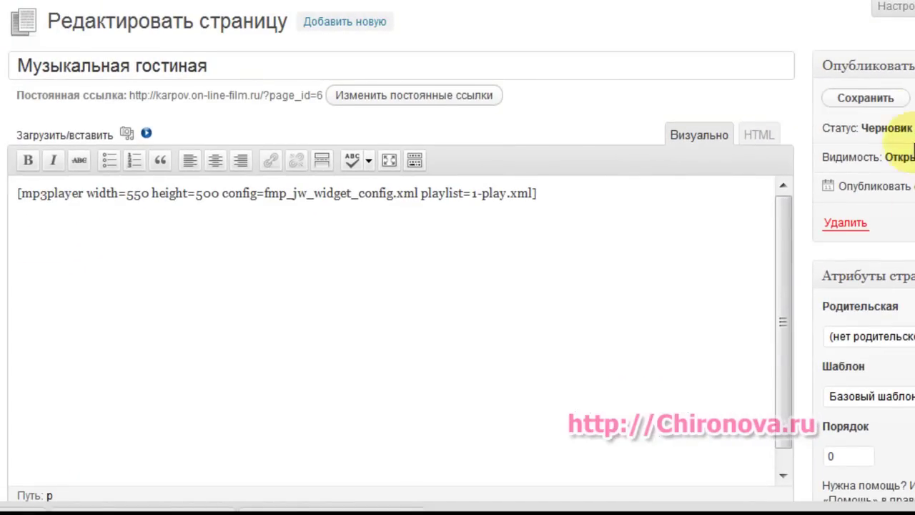
# View the Музыкальная гостиная page on the site, play "Бандитский Петербург . Корнелюк" and adjust the player volume
pyautogui.click(614, 144)
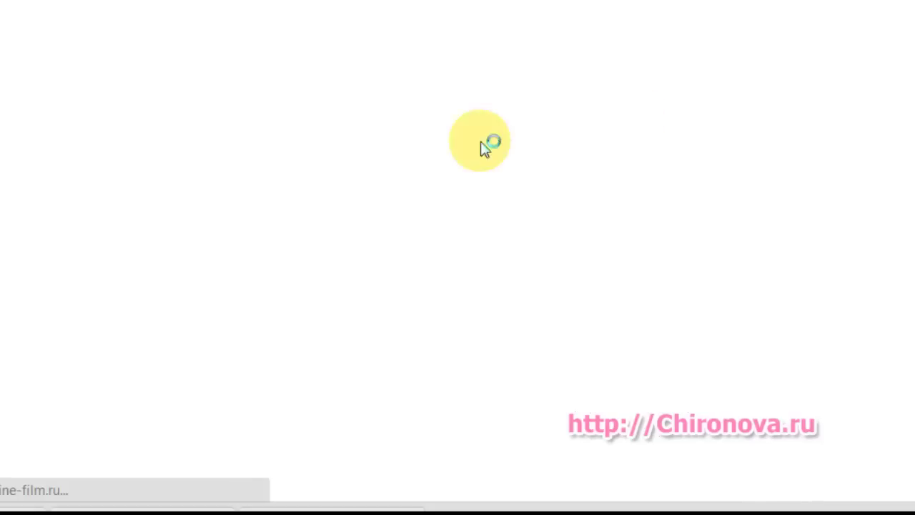
pyautogui.scroll(-1, 457, 286)
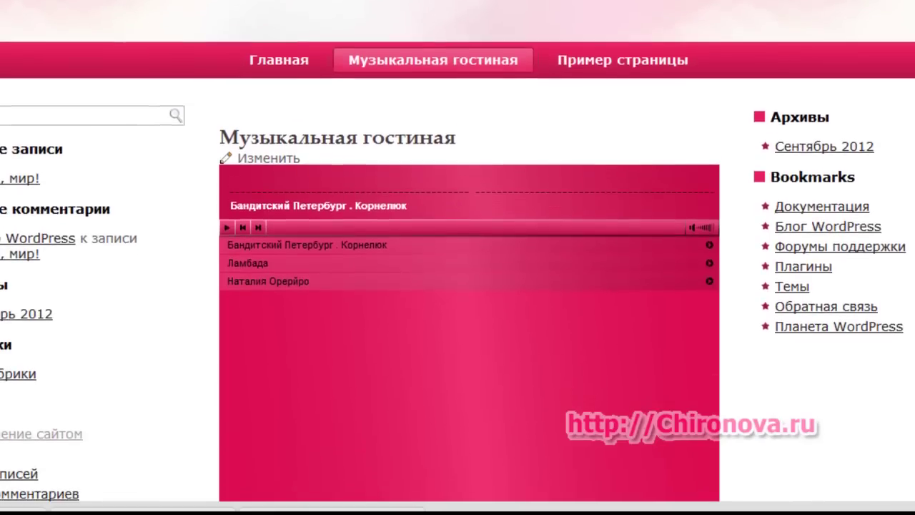
pyautogui.click(331, 249)
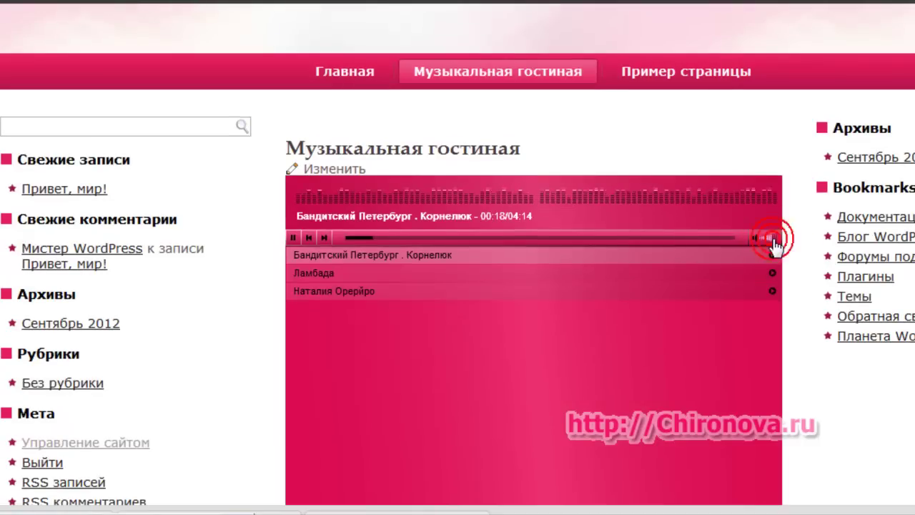
pyautogui.click(775, 243)
pyautogui.click(769, 240)
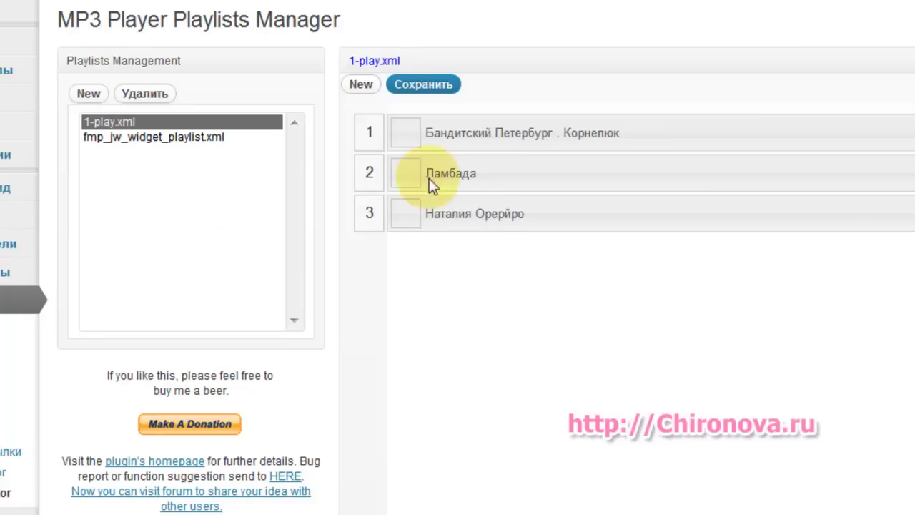
# In the playlists manager, look at fmp_jw_widget_playlist.xml, create a new playlist named test and select test.xml
pyautogui.click(202, 138)
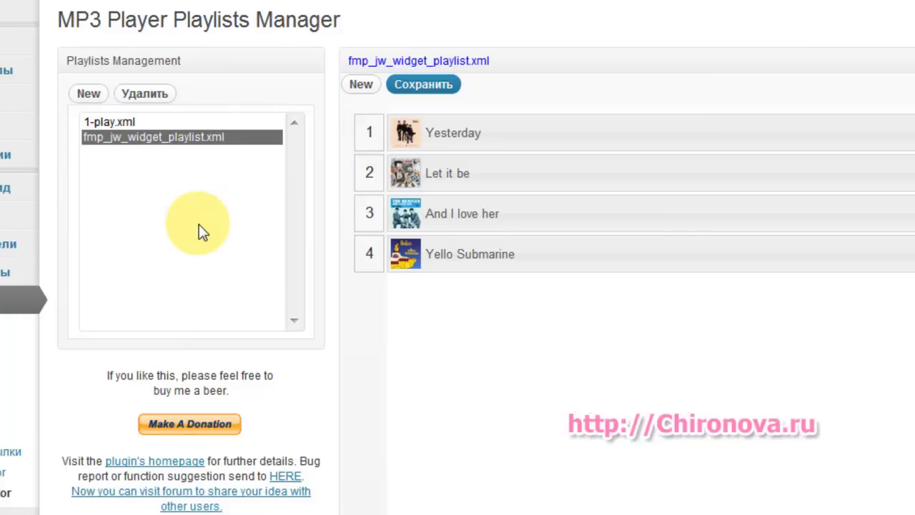
pyautogui.click(89, 94)
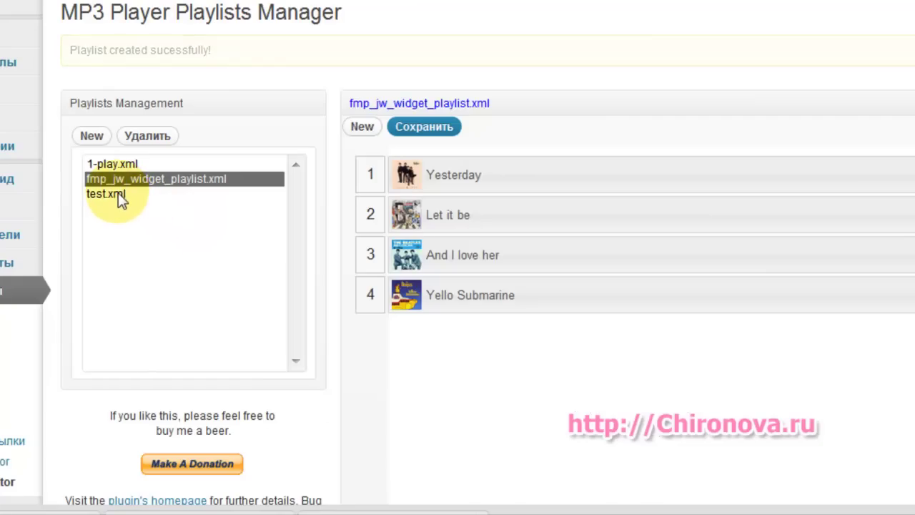
pyautogui.click(120, 194)
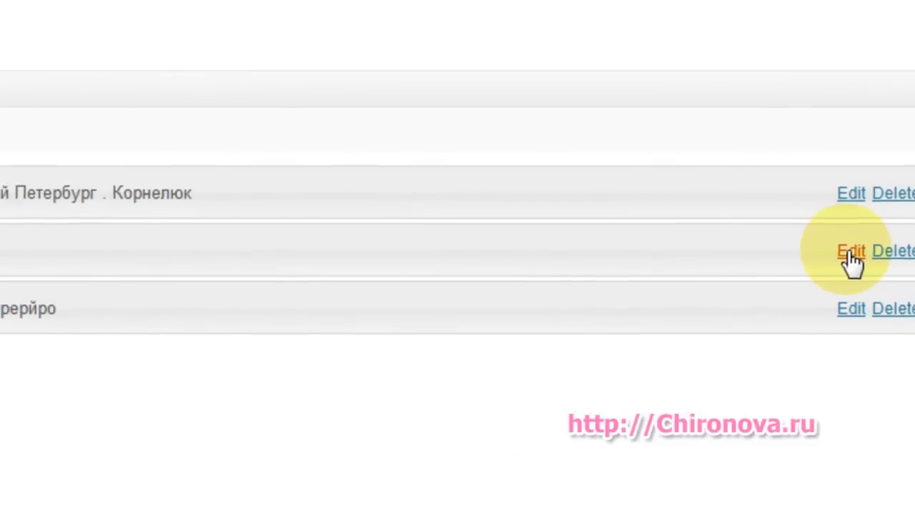
# Copy the red roses picture's URL from the web album and set it as the image of the song Ламбада in 1-play.xml
pyautogui.click(827, 255)
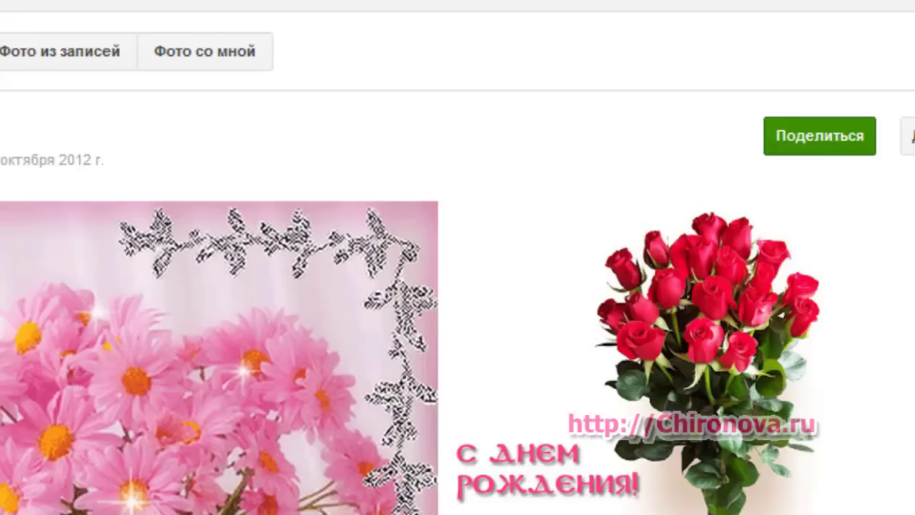
pyautogui.rightClick(720, 304)
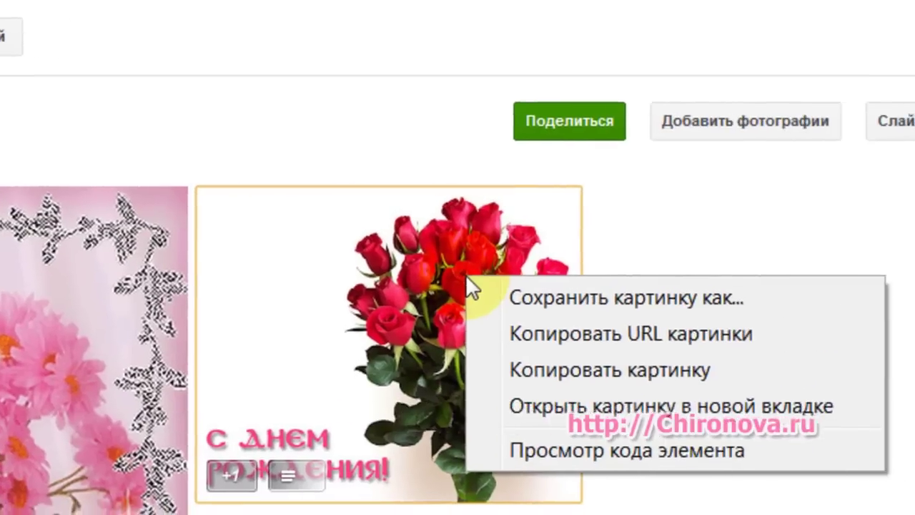
pyautogui.click(536, 334)
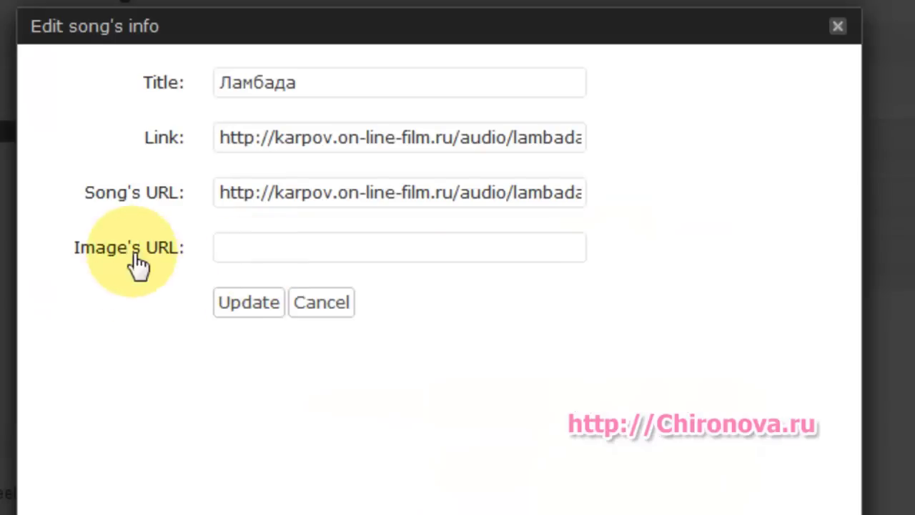
pyautogui.rightClick(261, 243)
pyautogui.click(360, 416)
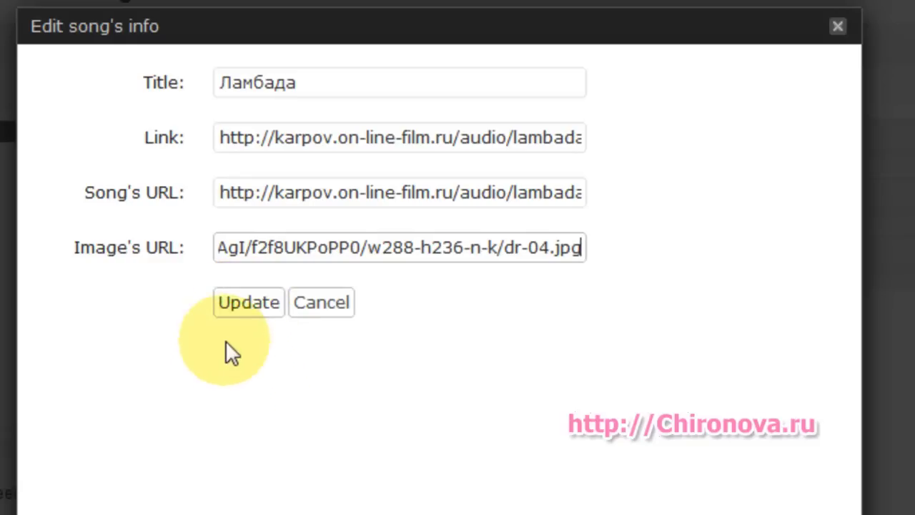
pyautogui.click(261, 307)
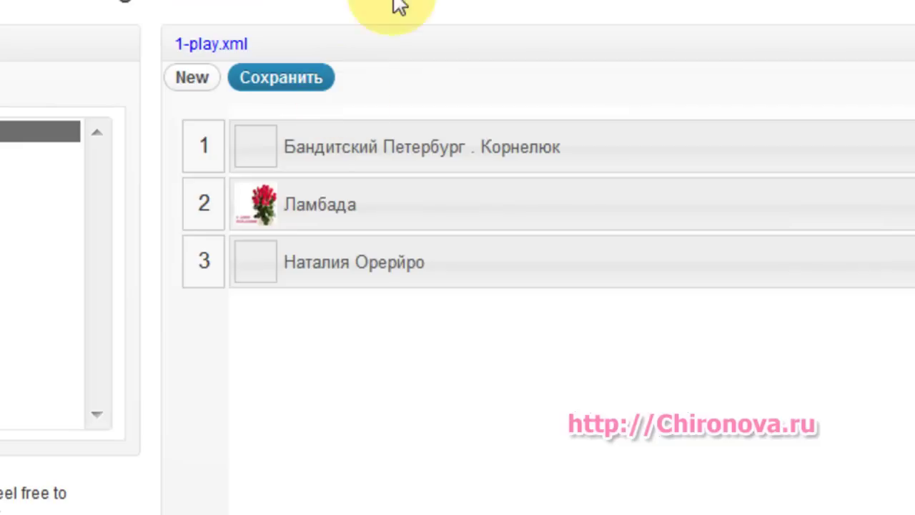
# Give the song "Наталия Орерйро" the pink flowers picture as its image and save the playlist 1-play.xml
pyautogui.click(398, 400)
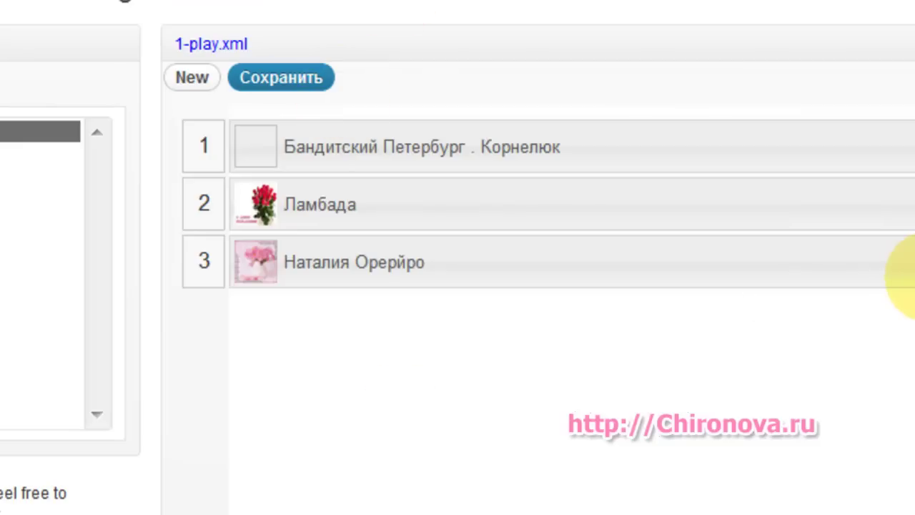
pyautogui.click(302, 79)
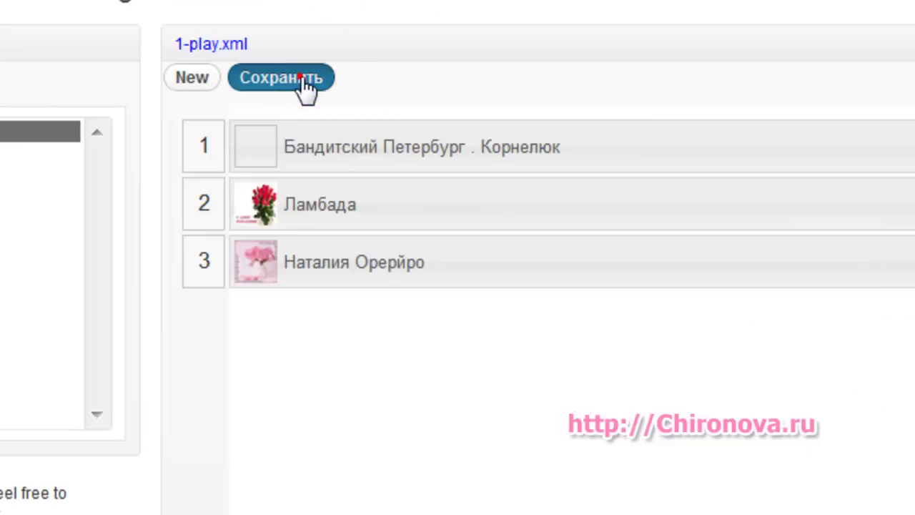
pyautogui.click(550, 431)
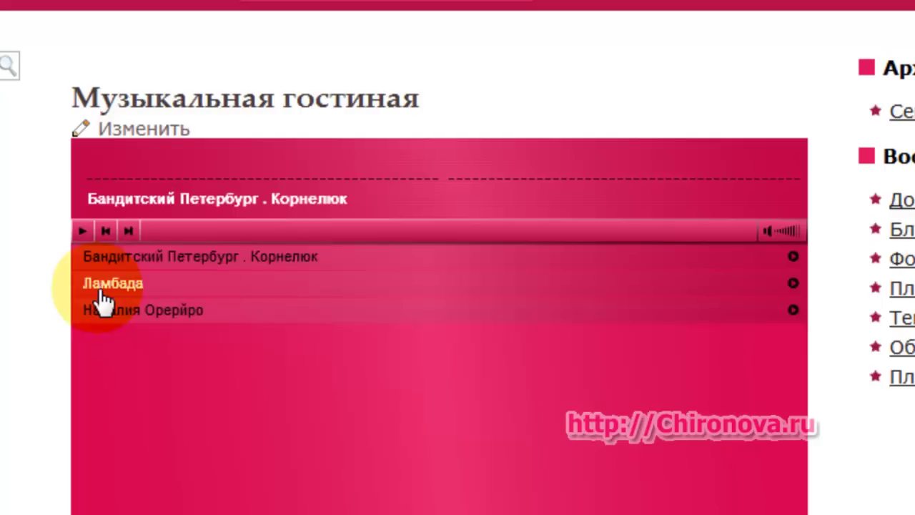
# Play Ламбада and "Наталия Орерйро" on the Музыкальная гостиная page to check their images, then pause playback
pyautogui.click(113, 285)
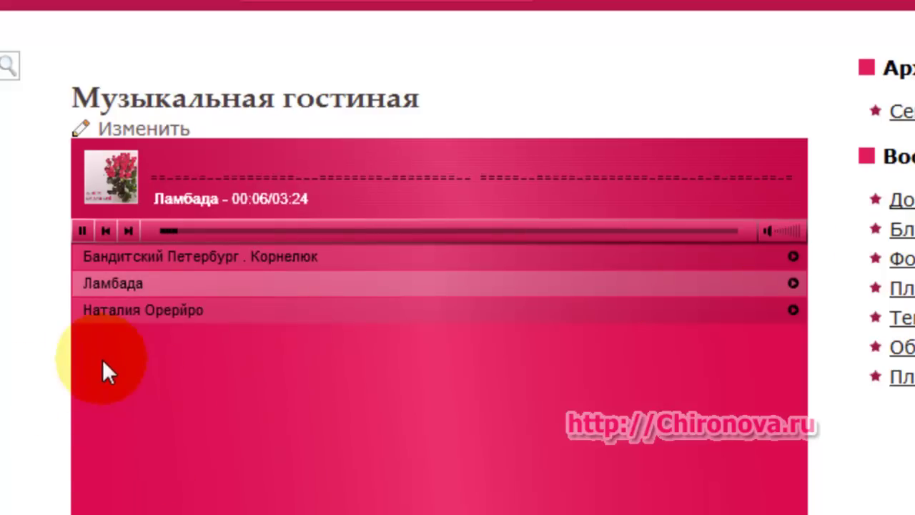
pyautogui.click(152, 323)
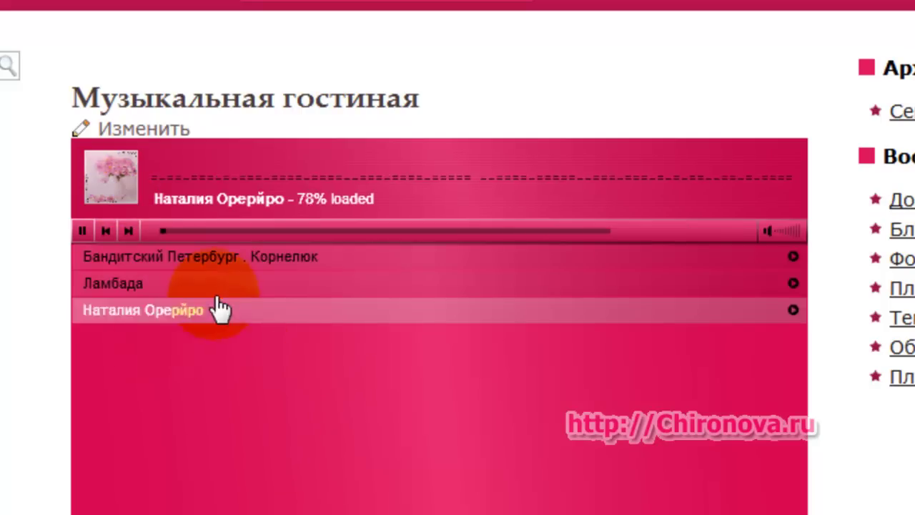
pyautogui.click(79, 232)
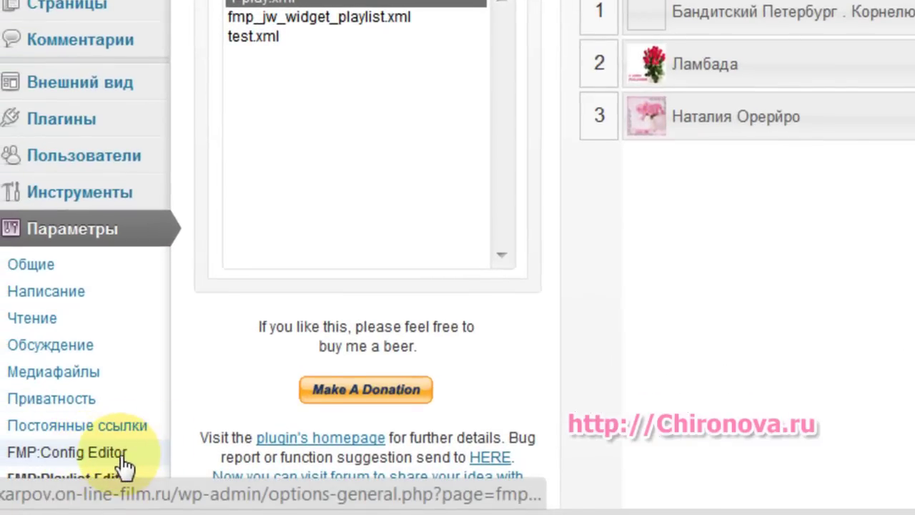
# Open the FMP config editor and review the auto start, shuffle, colour and repeat options of fmp_jw_widget_config.xml
pyautogui.click(119, 454)
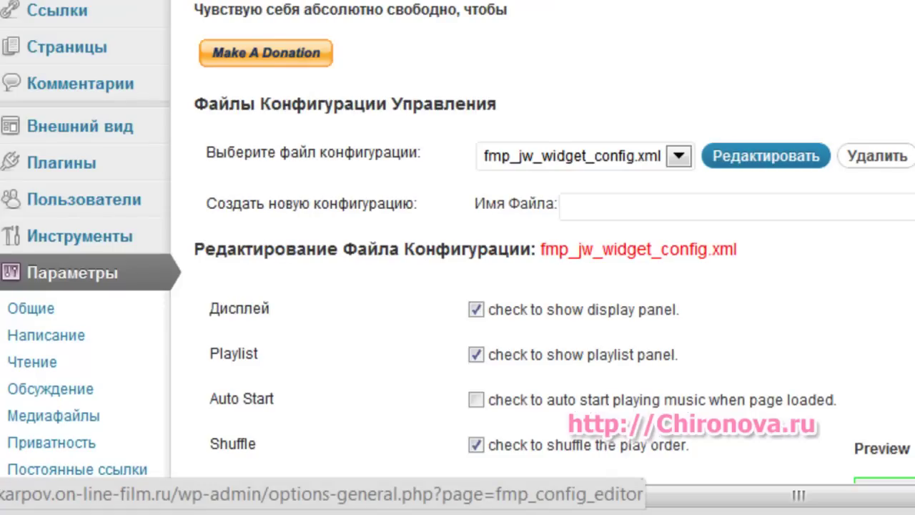
pyautogui.scroll(-5, 457, 286)
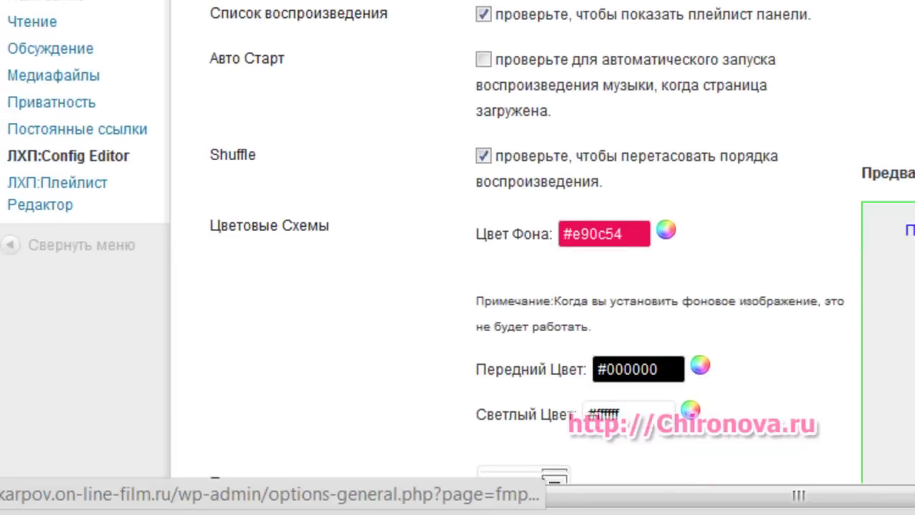
pyautogui.scroll(-1, 457, 286)
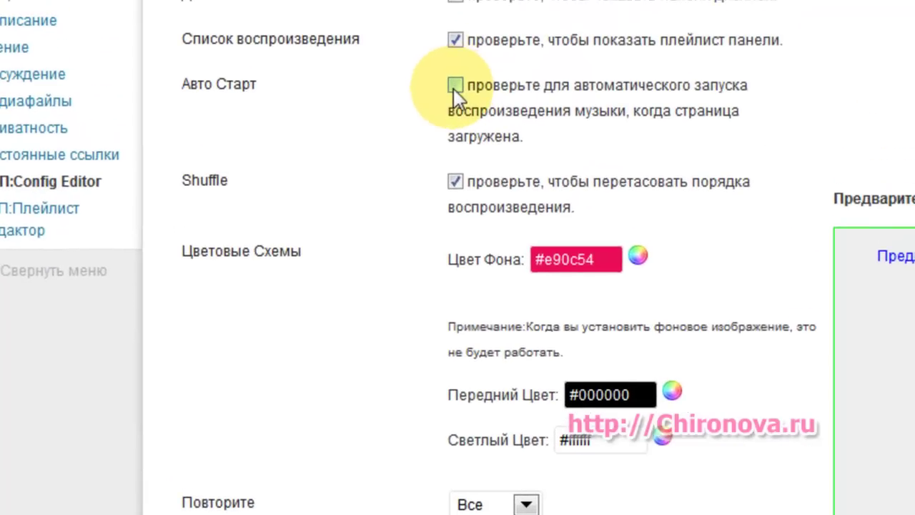
pyautogui.click(462, 63)
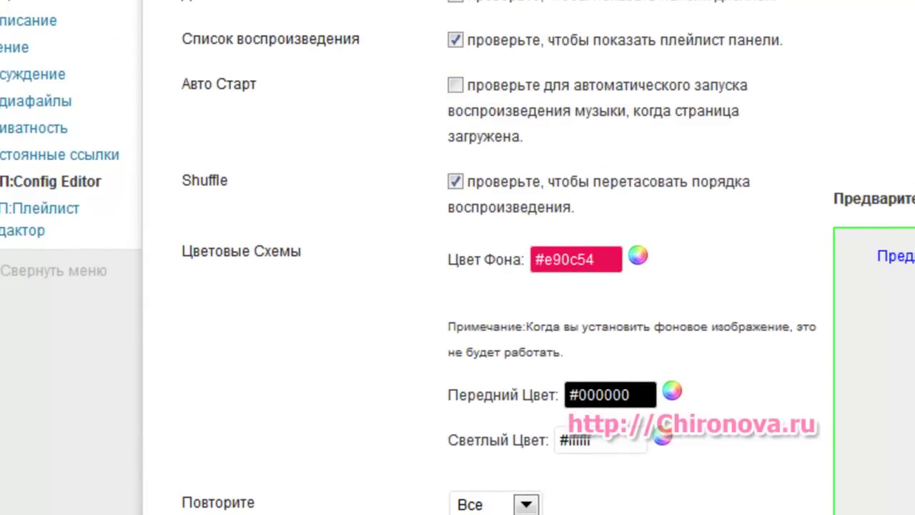
pyautogui.scroll(-3, 457, 286)
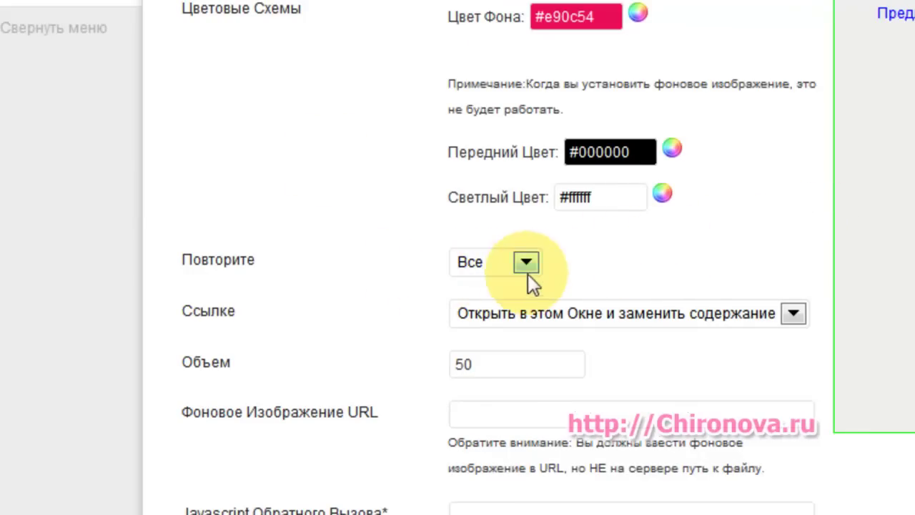
# Save the player configuration and check the song playback on the Музыкальная гостиная page
pyautogui.click(329, 236)
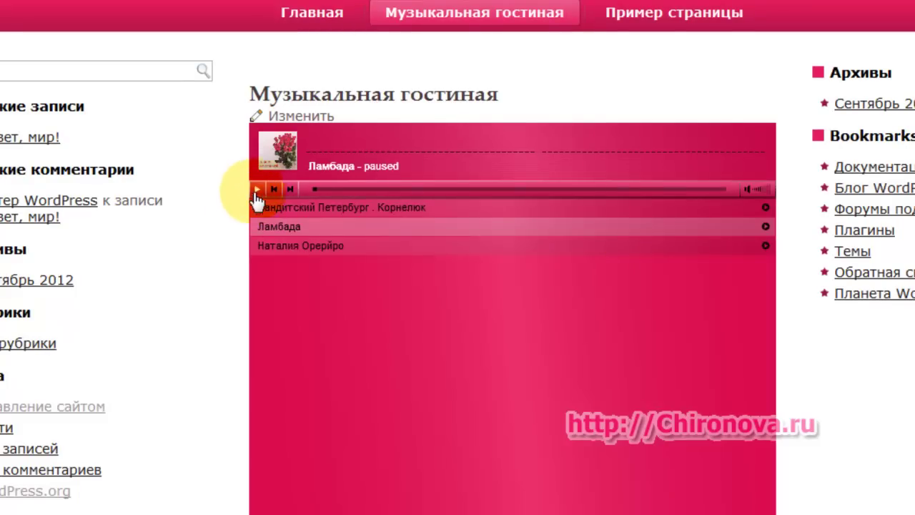
pyautogui.click(344, 215)
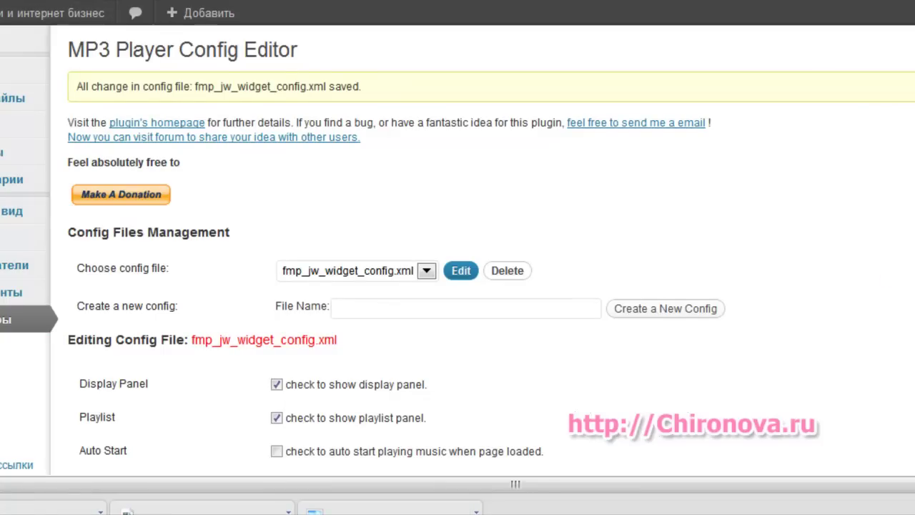
# Try the repeat option Один in the player configuration, then set repeat to Нет
pyautogui.scroll(-5, 457, 250)
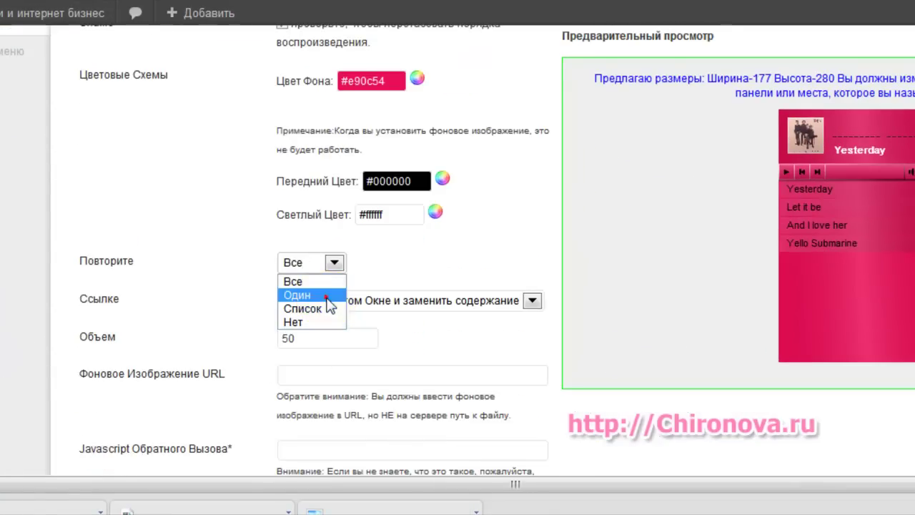
pyautogui.click(326, 298)
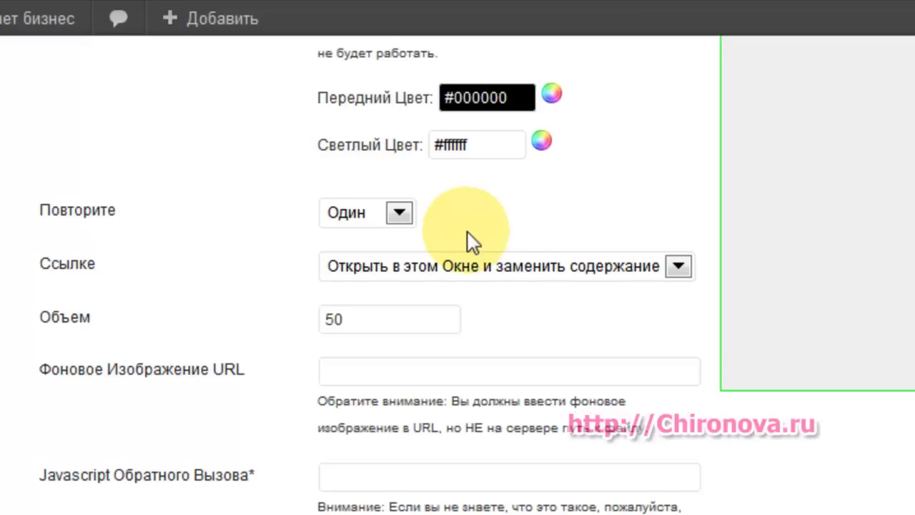
pyautogui.click(399, 212)
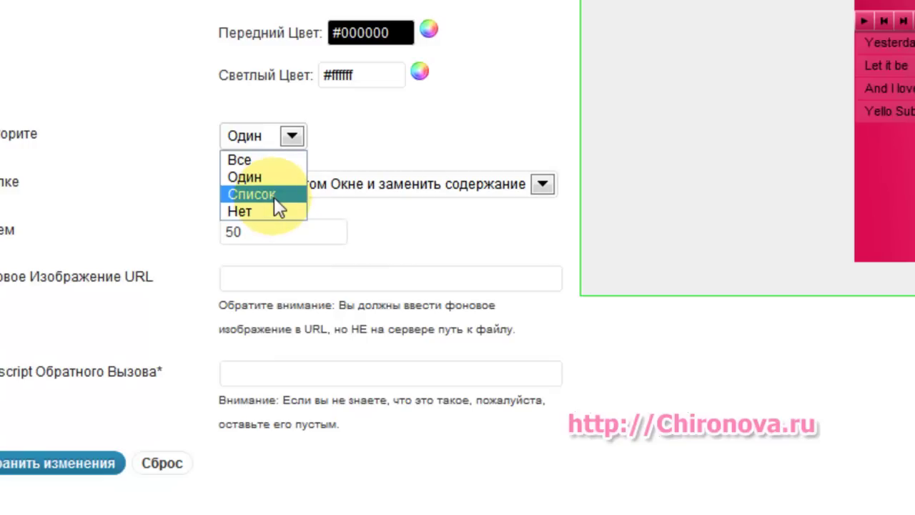
pyautogui.click(282, 209)
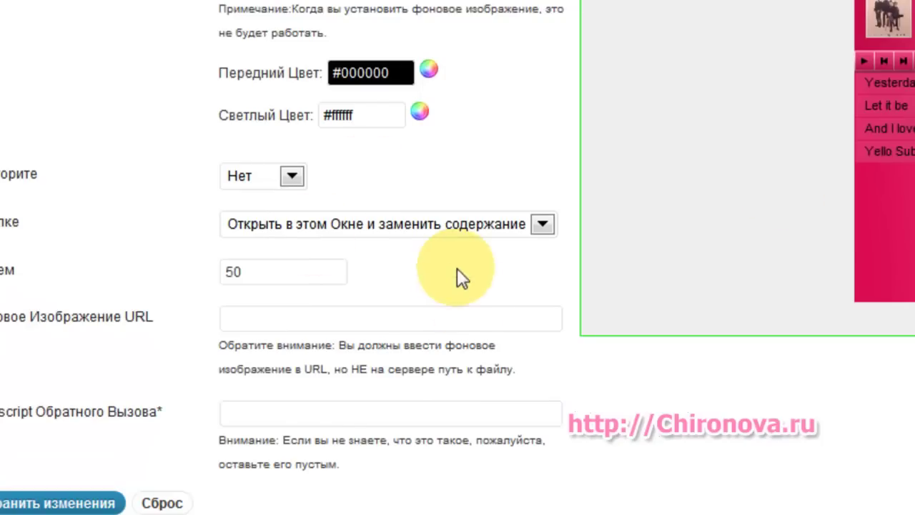